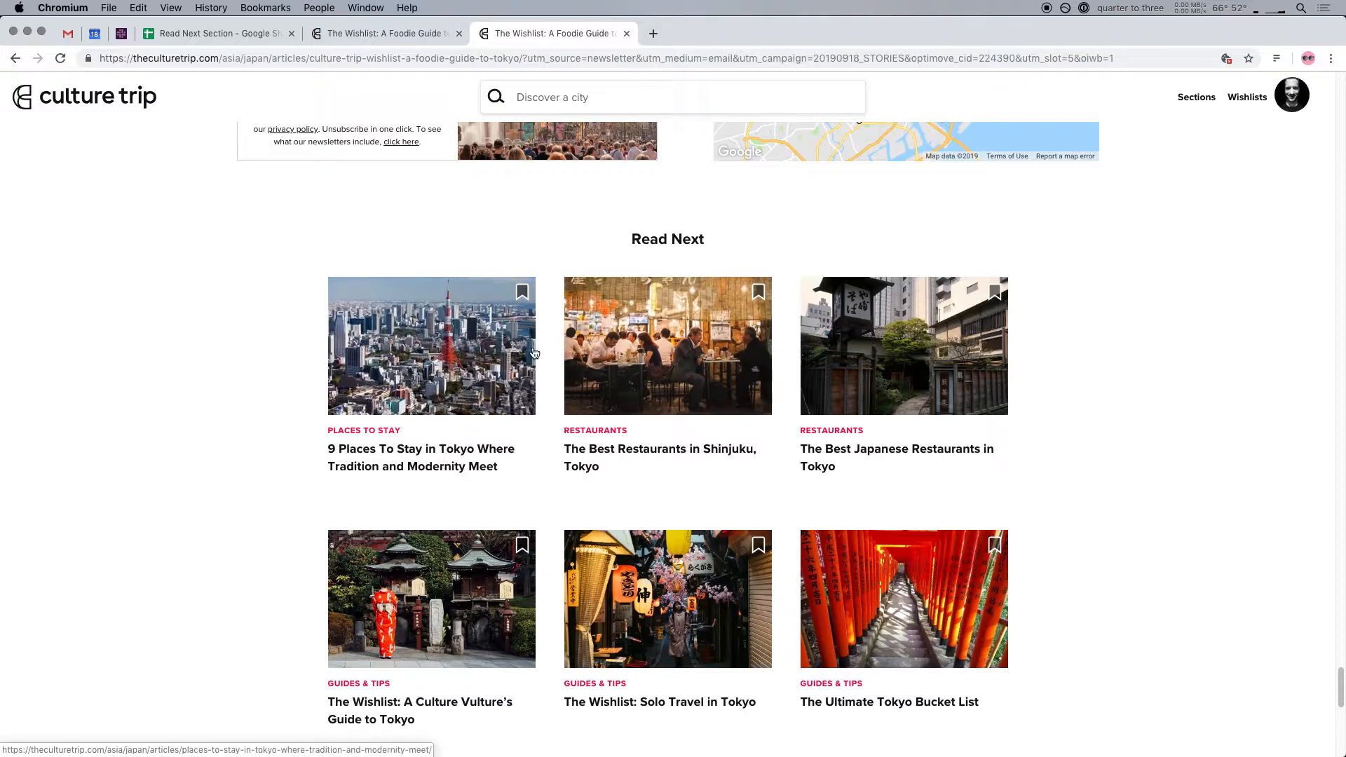
# Launch the Spider scraping extension on the article page's Read Next section and expand its project panel
pyautogui.scroll(-1, 1130, 526)
pyautogui.scroll(-3, 1130, 526)
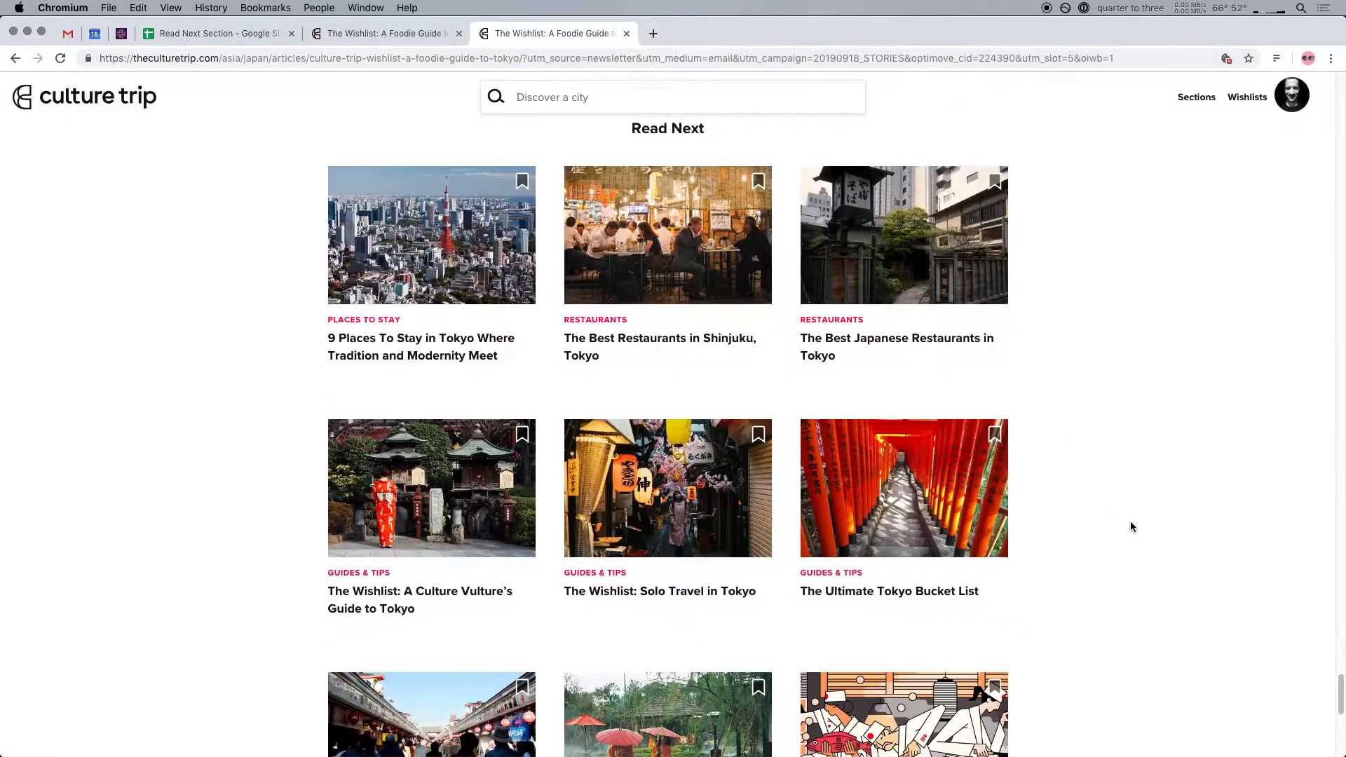
pyautogui.scroll(3, 1130, 526)
pyautogui.scroll(5, 995, 526)
pyautogui.scroll(-5, 1050, 528)
pyautogui.scroll(-1, 1050, 530)
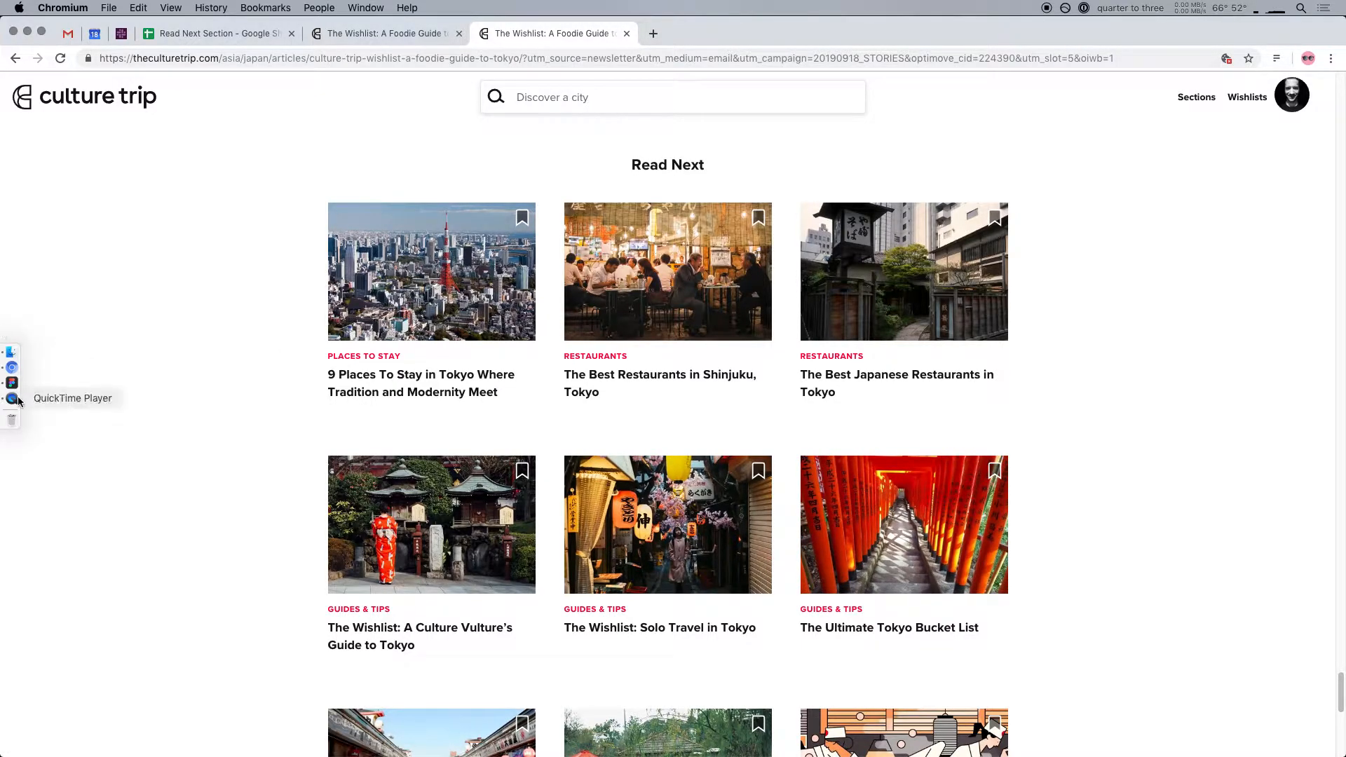
pyautogui.click(1332, 61)
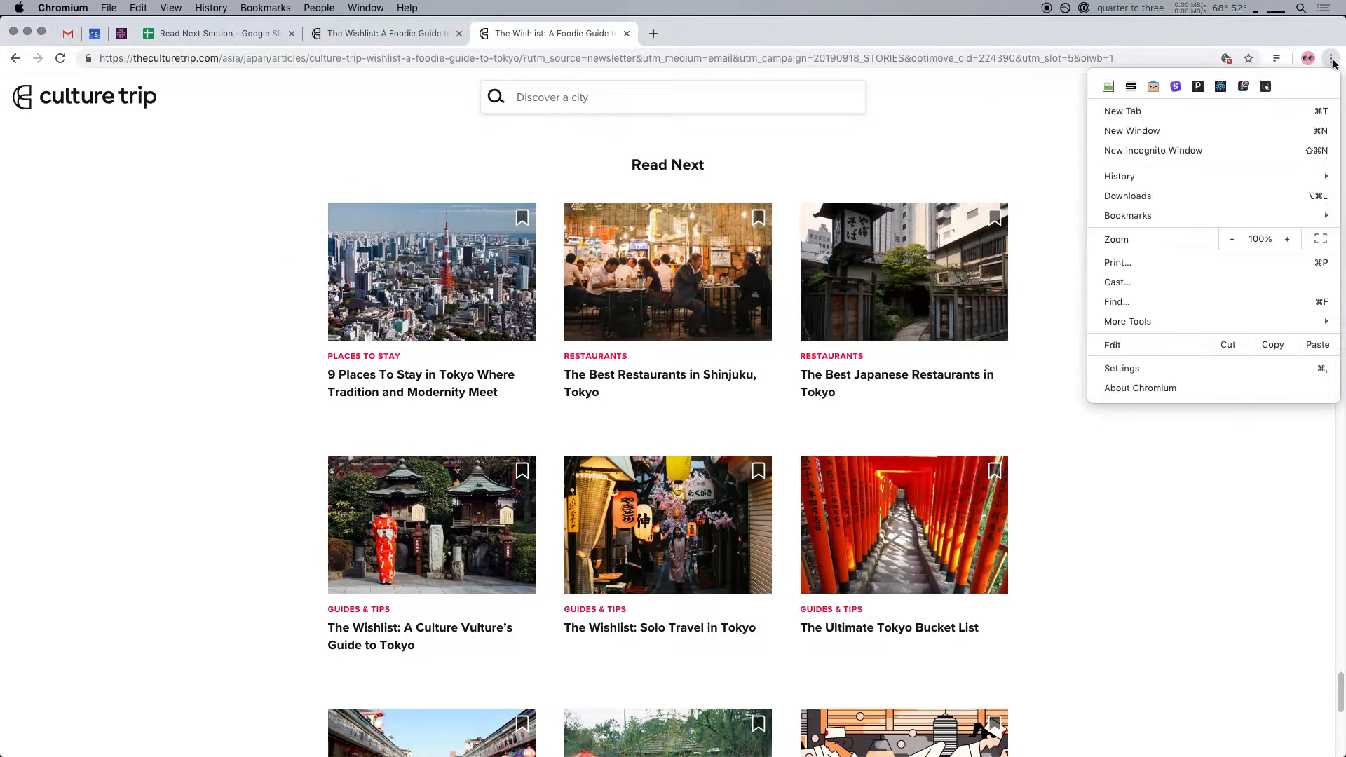
pyautogui.click(1175, 87)
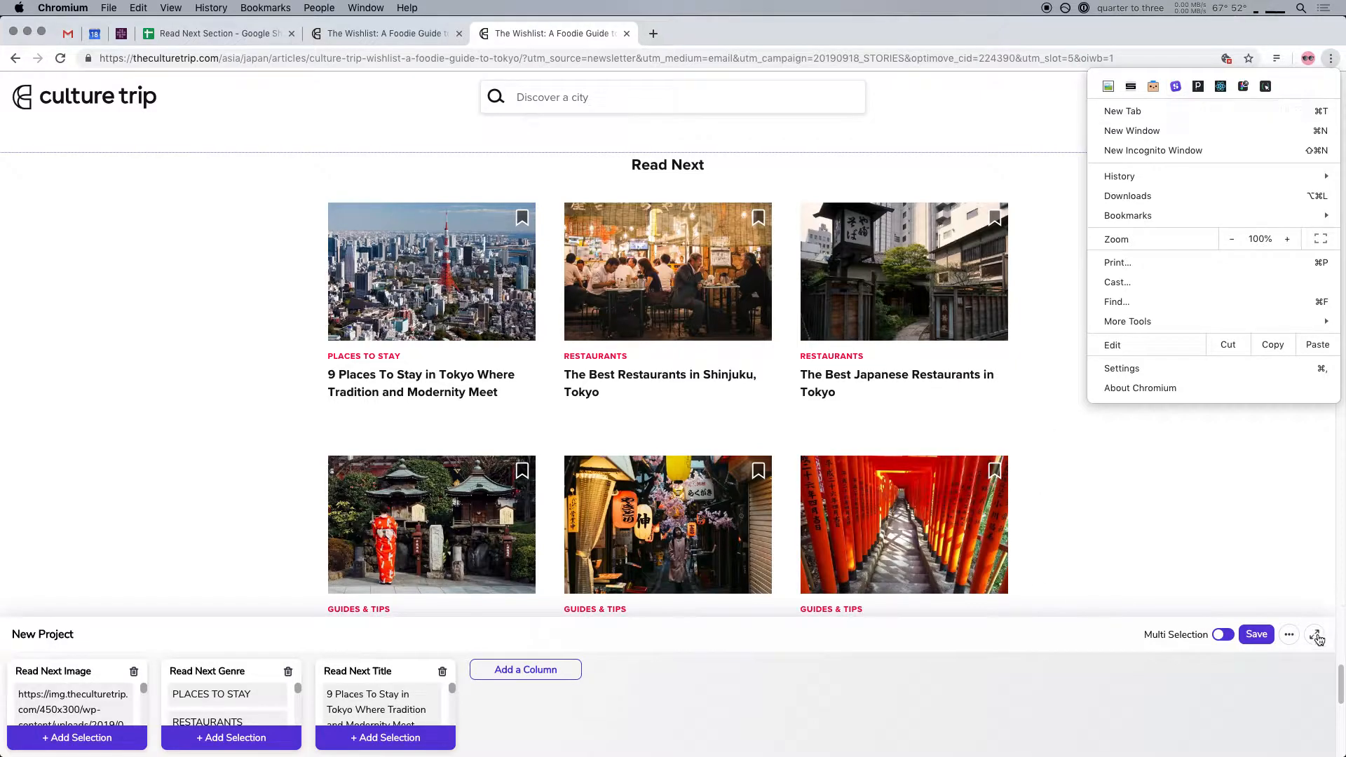
pyautogui.click(1316, 635)
pyautogui.click(1314, 635)
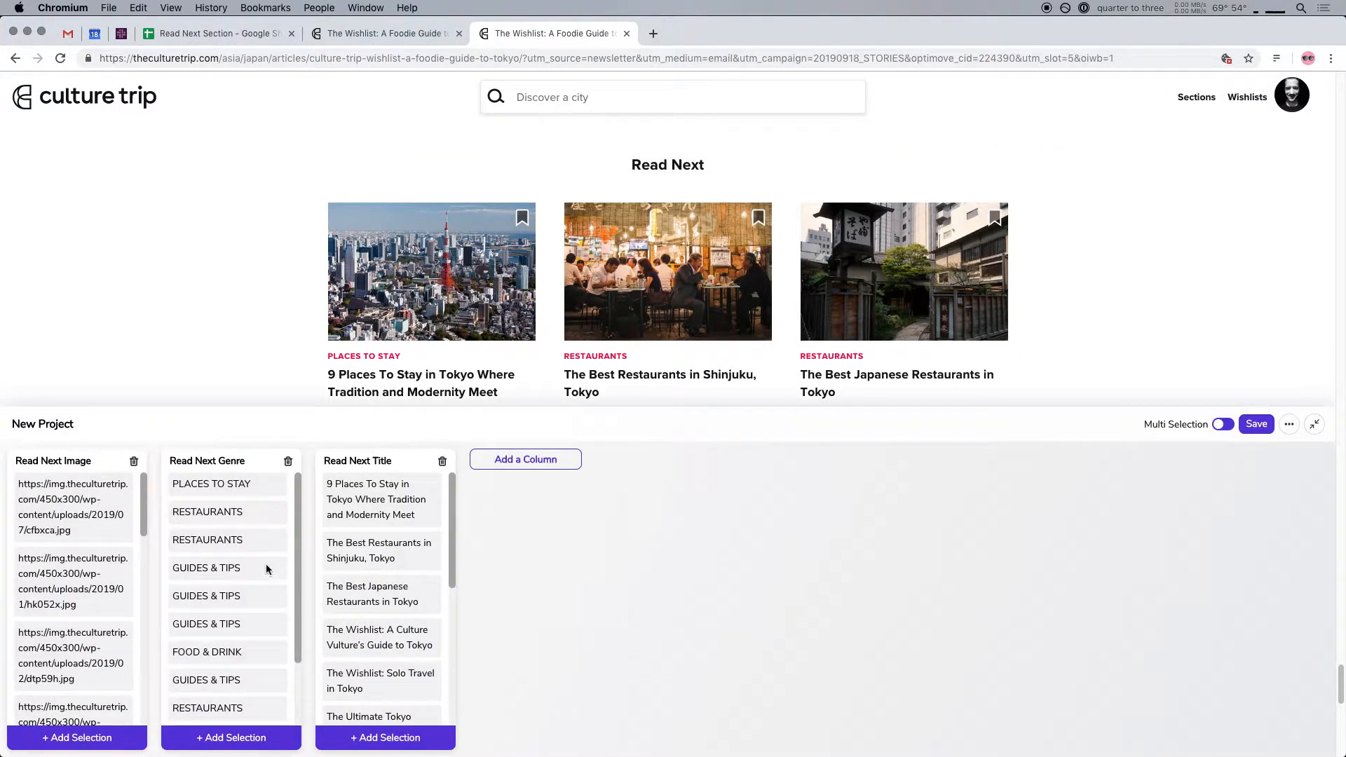
# Delete the three existing columns from the Spider project and add three empty ones
pyautogui.click(134, 462)
pyautogui.click(134, 461)
pyautogui.click(134, 461)
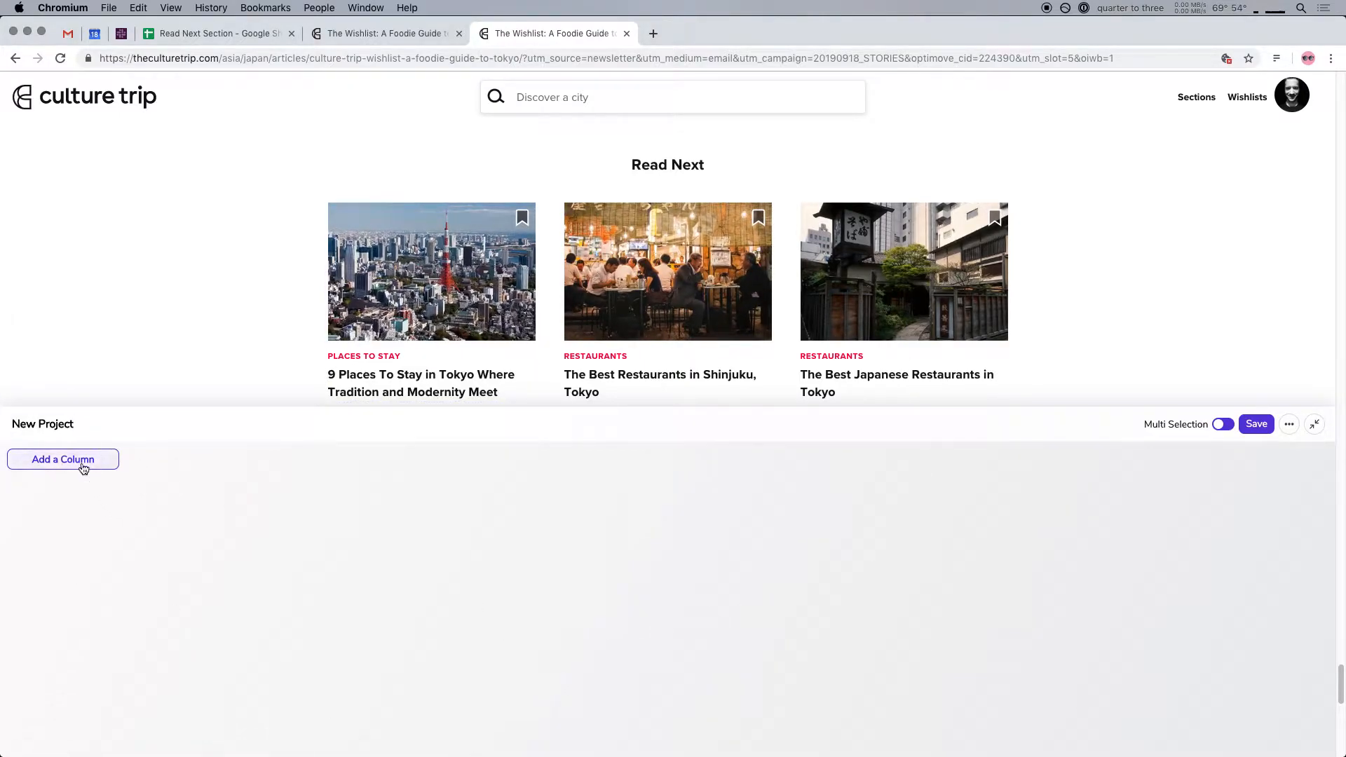
pyautogui.click(84, 464)
pyautogui.click(212, 465)
pyautogui.click(382, 462)
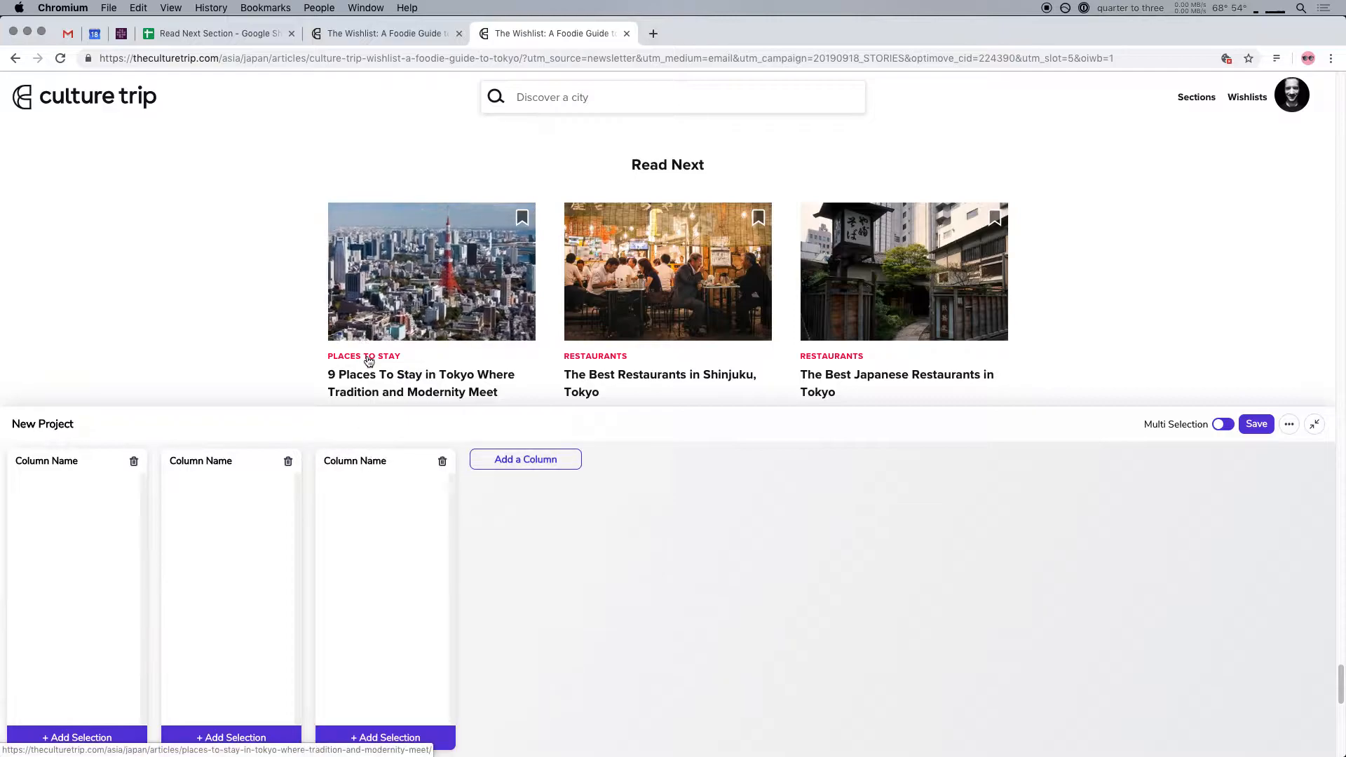
# Select all the Read Next article titles and add the selection to the first column
pyautogui.scroll(-1, 346, 375)
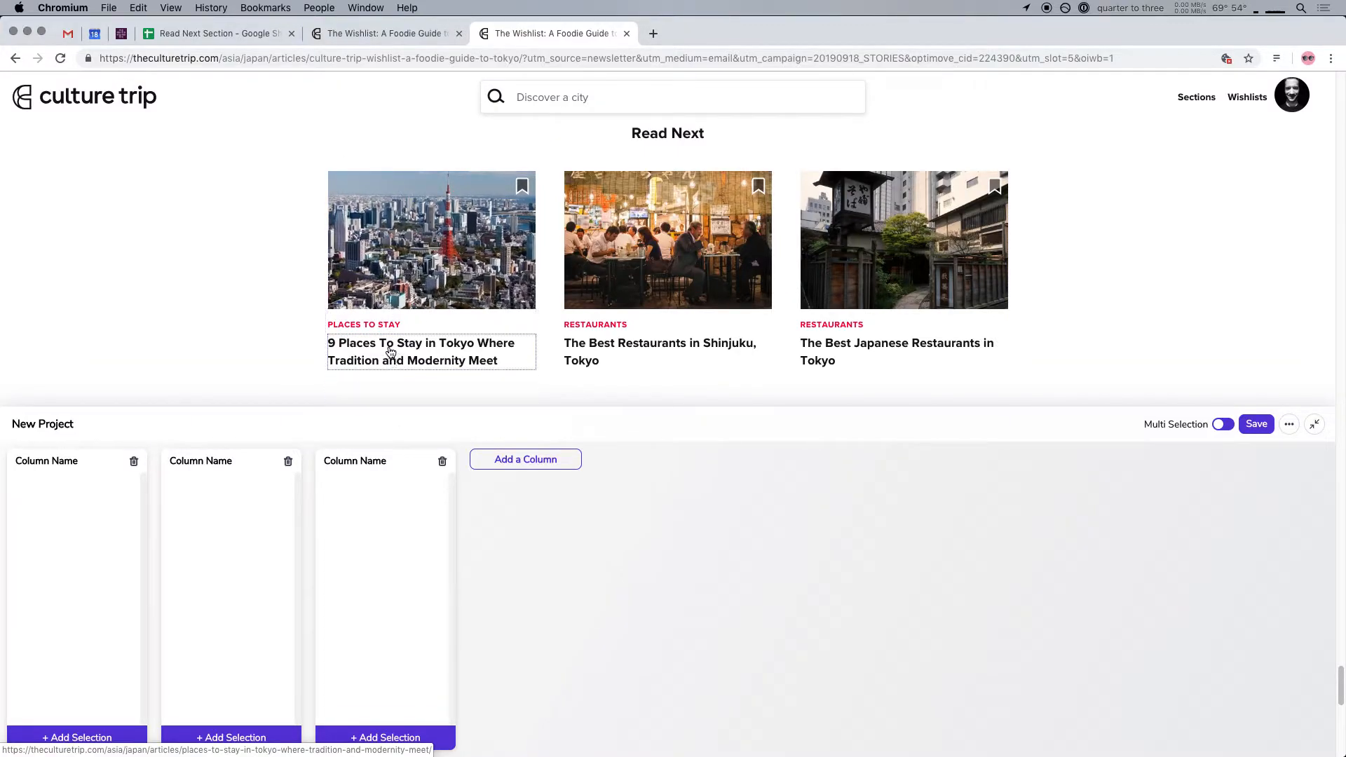
pyautogui.click(425, 356)
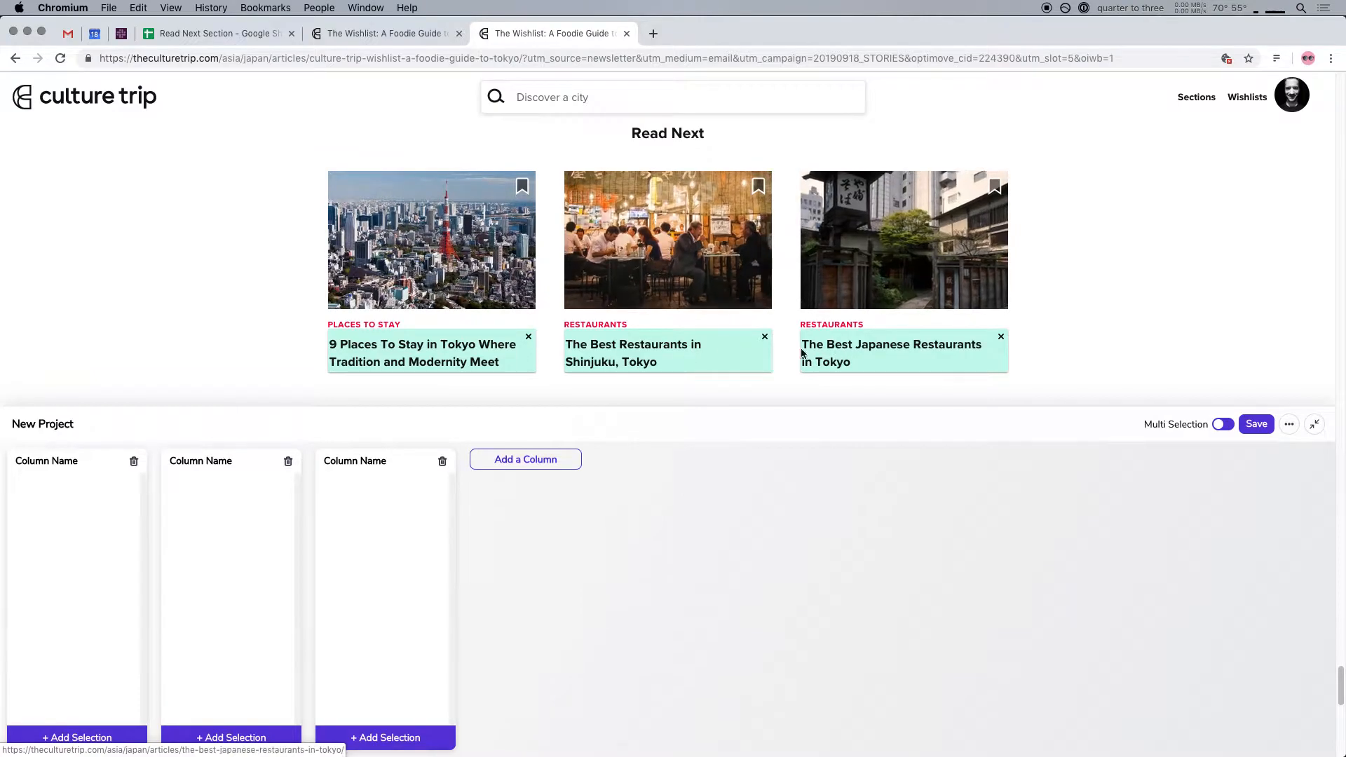
pyautogui.scroll(-2, 467, 369)
pyautogui.scroll(-8, 676, 312)
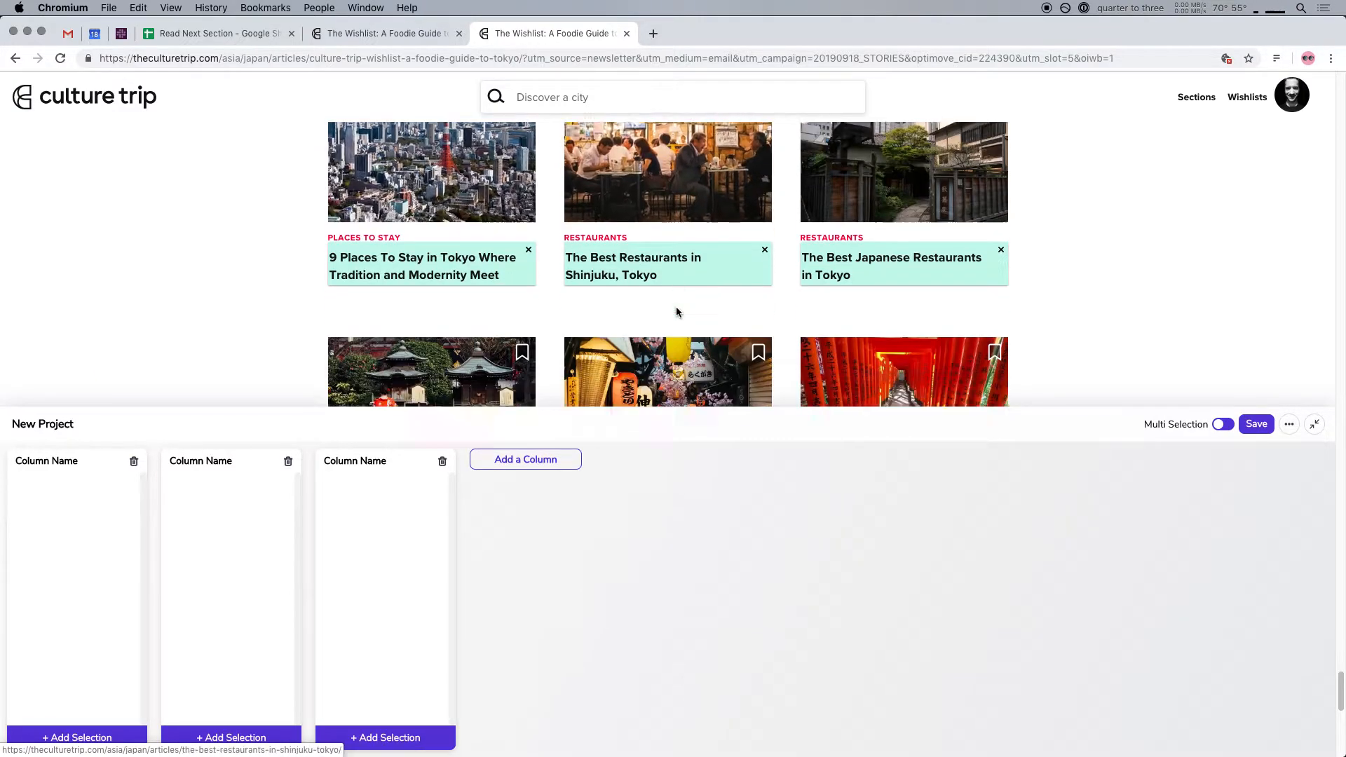
pyautogui.scroll(-10, 681, 321)
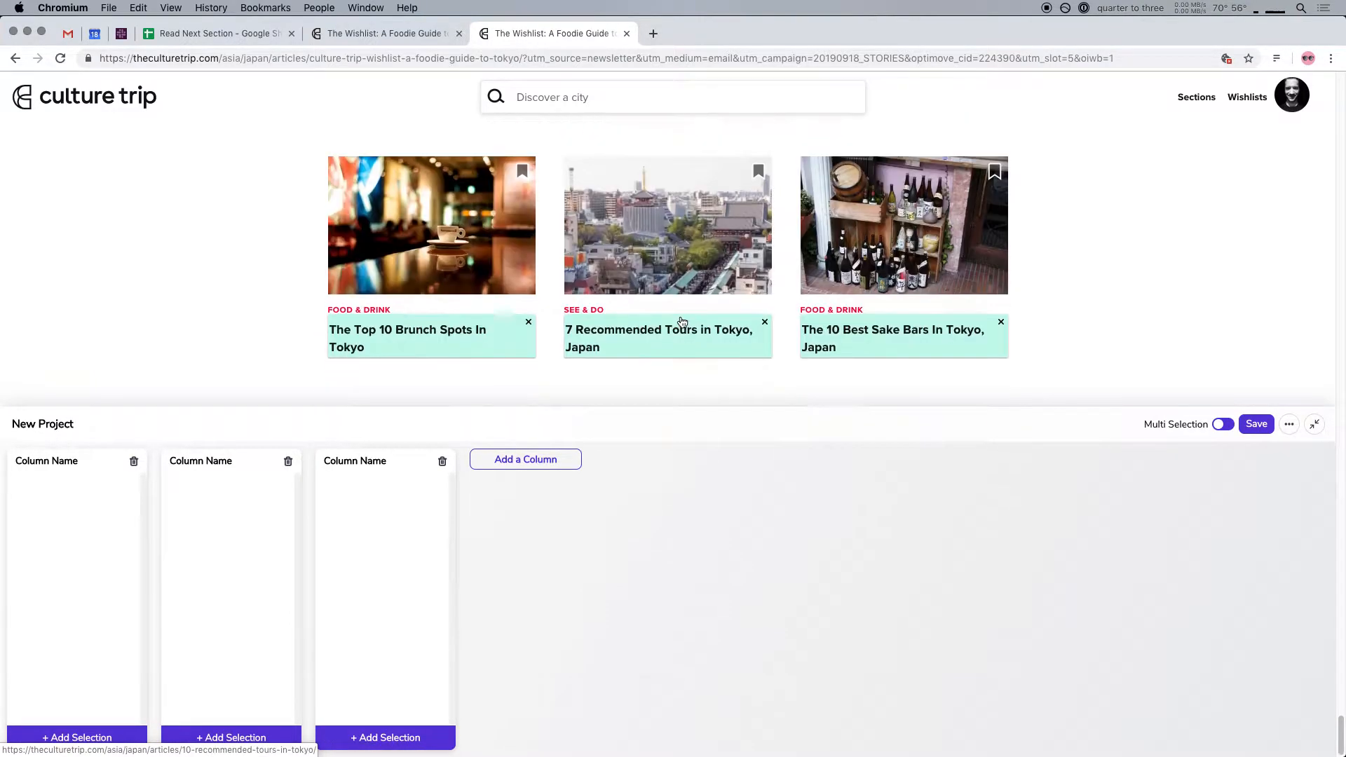
pyautogui.scroll(3, 682, 321)
pyautogui.scroll(-6, 680, 314)
pyautogui.scroll(1, 680, 314)
pyautogui.click(80, 742)
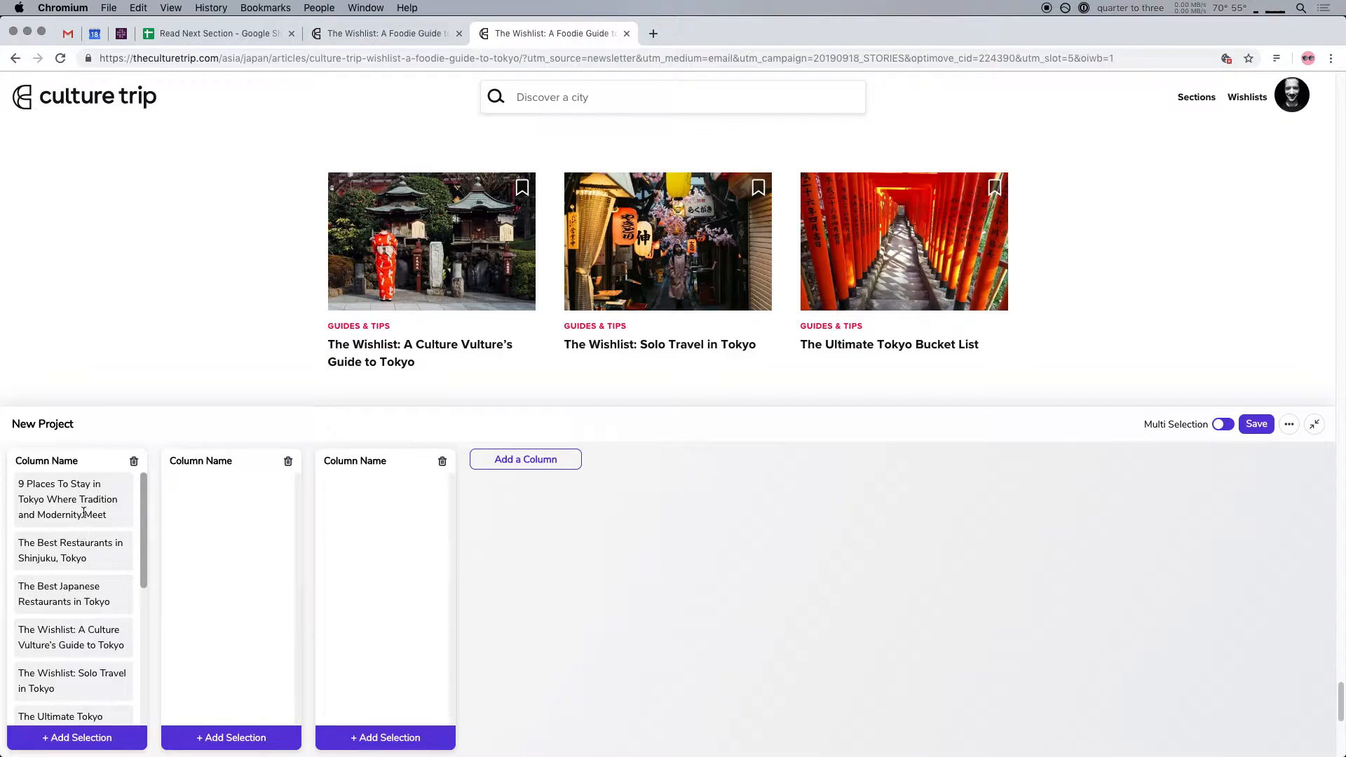
# Check the collected titles and rename the first column "Read Next Title"
pyautogui.scroll(-5, 79, 593)
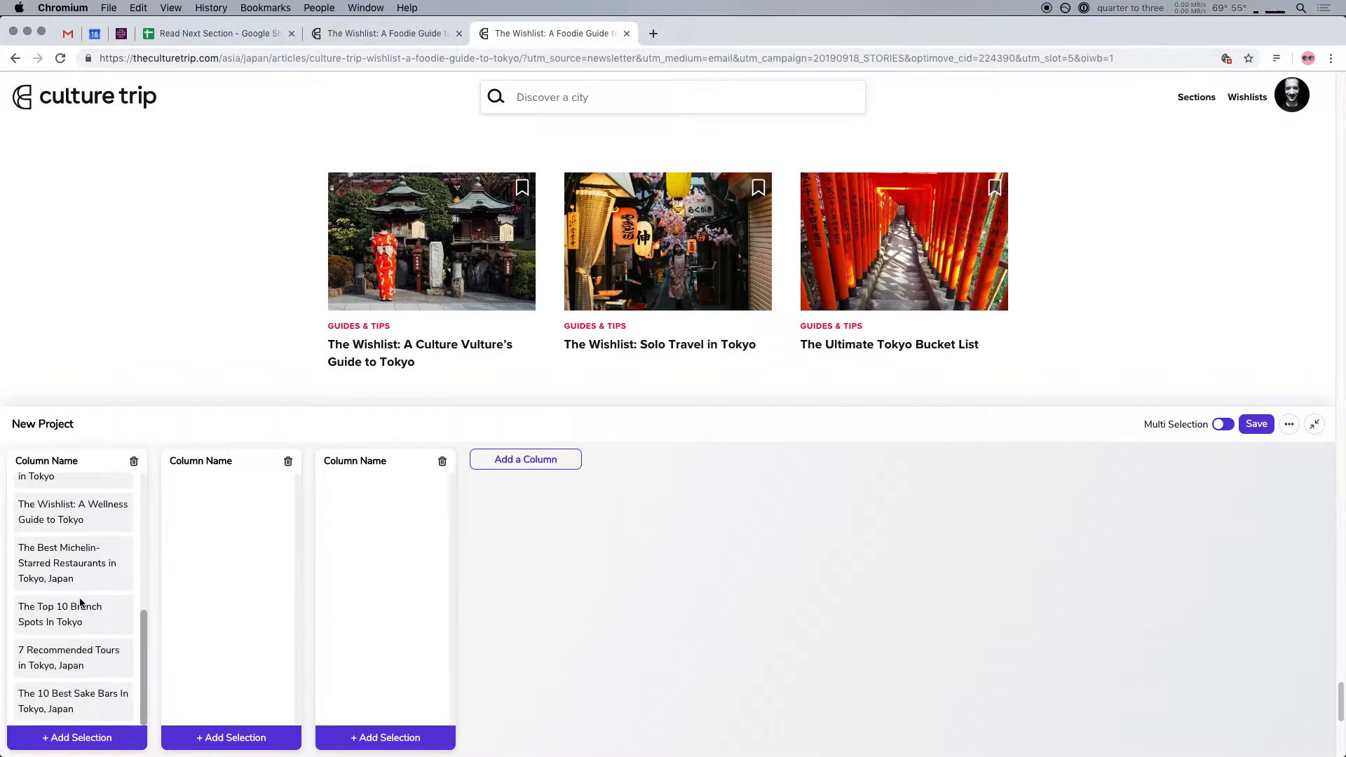
pyautogui.scroll(5, 66, 621)
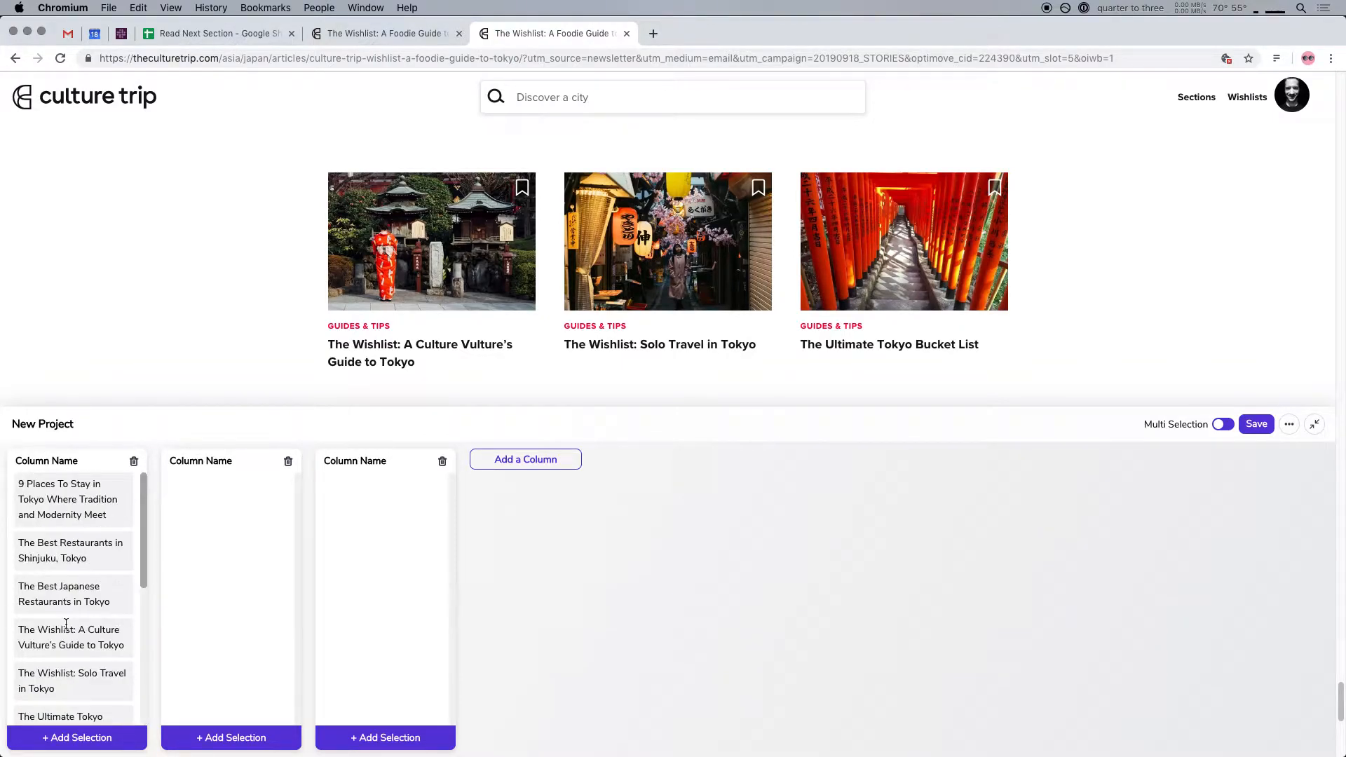
pyautogui.click(31, 463)
pyautogui.write('Rea')
# Add the category labels of all Read Next articles to the second column and name it "Read Next Genre"
pyautogui.click(357, 327)
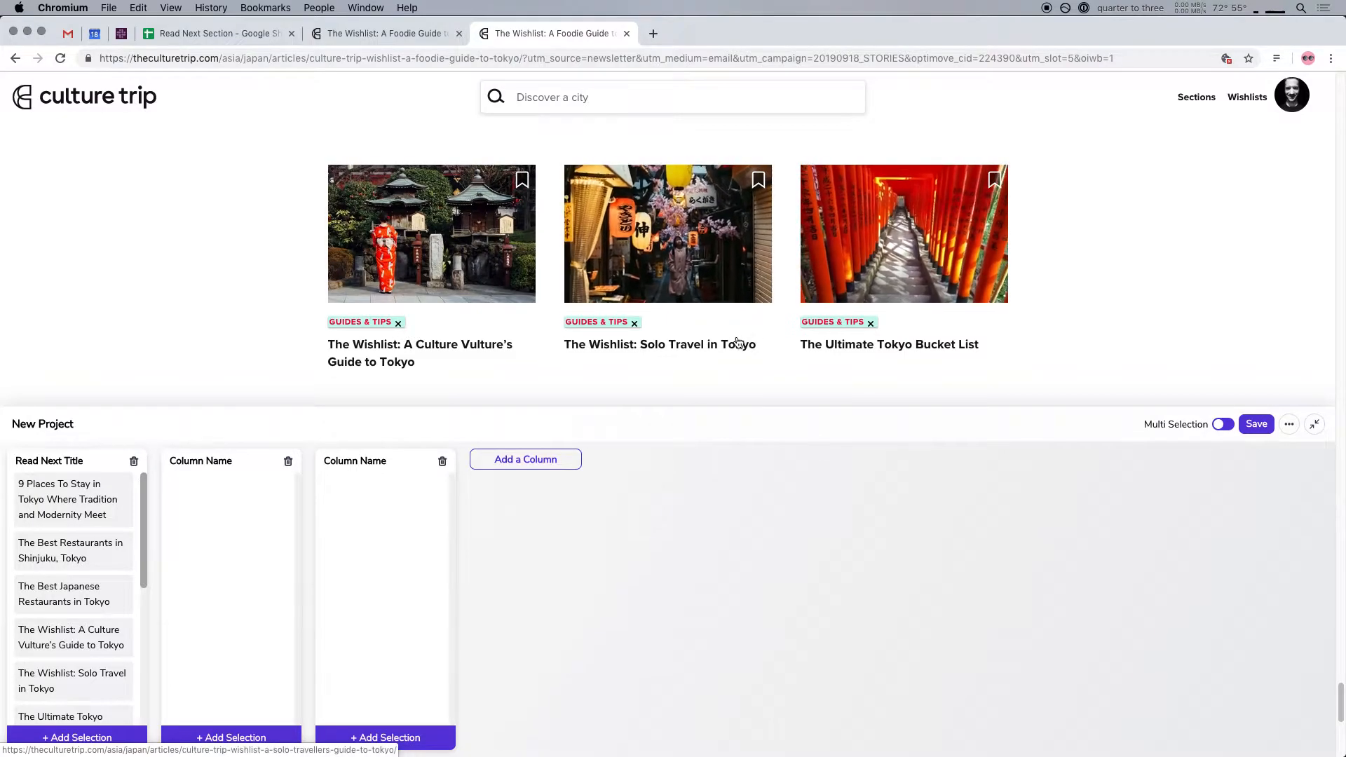
pyautogui.scroll(-5, 743, 336)
pyautogui.scroll(5, 740, 342)
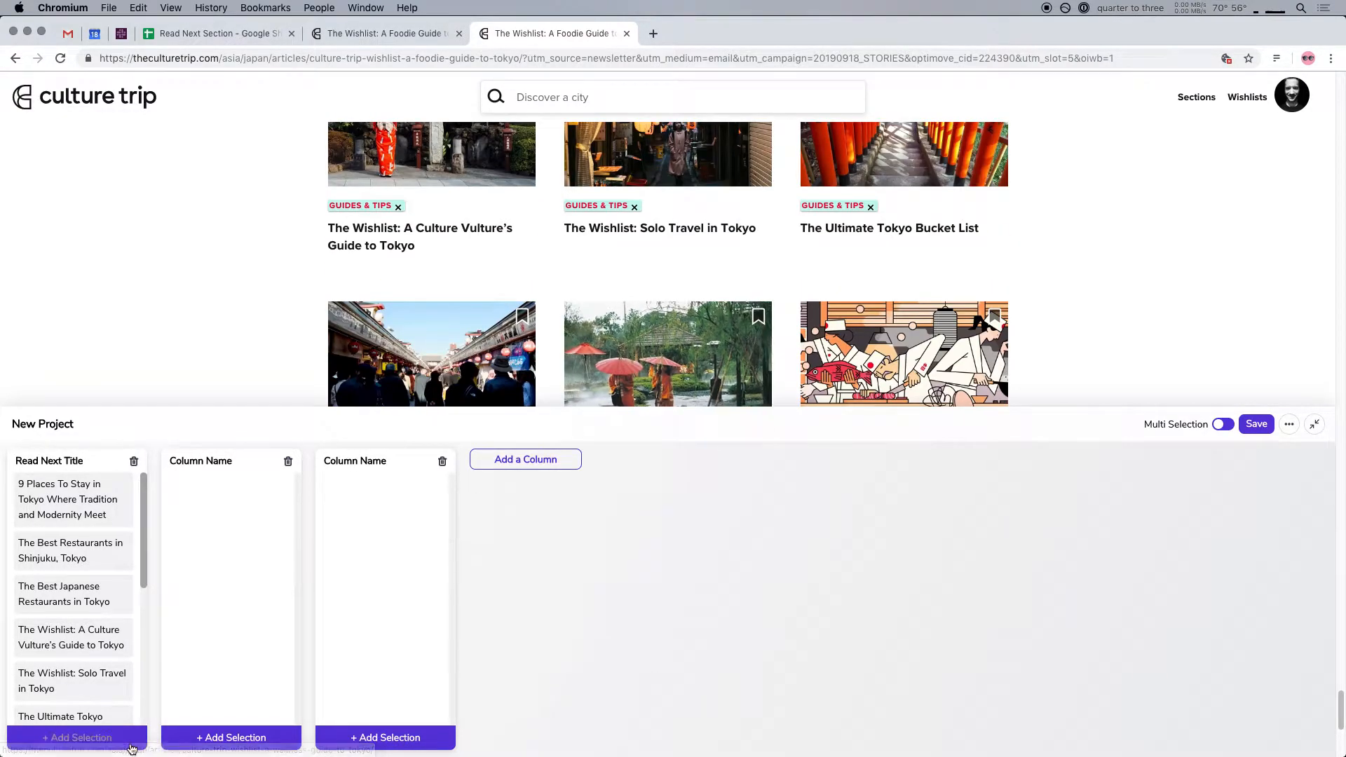
pyautogui.click(189, 738)
pyautogui.click(199, 461)
pyautogui.write('Read')
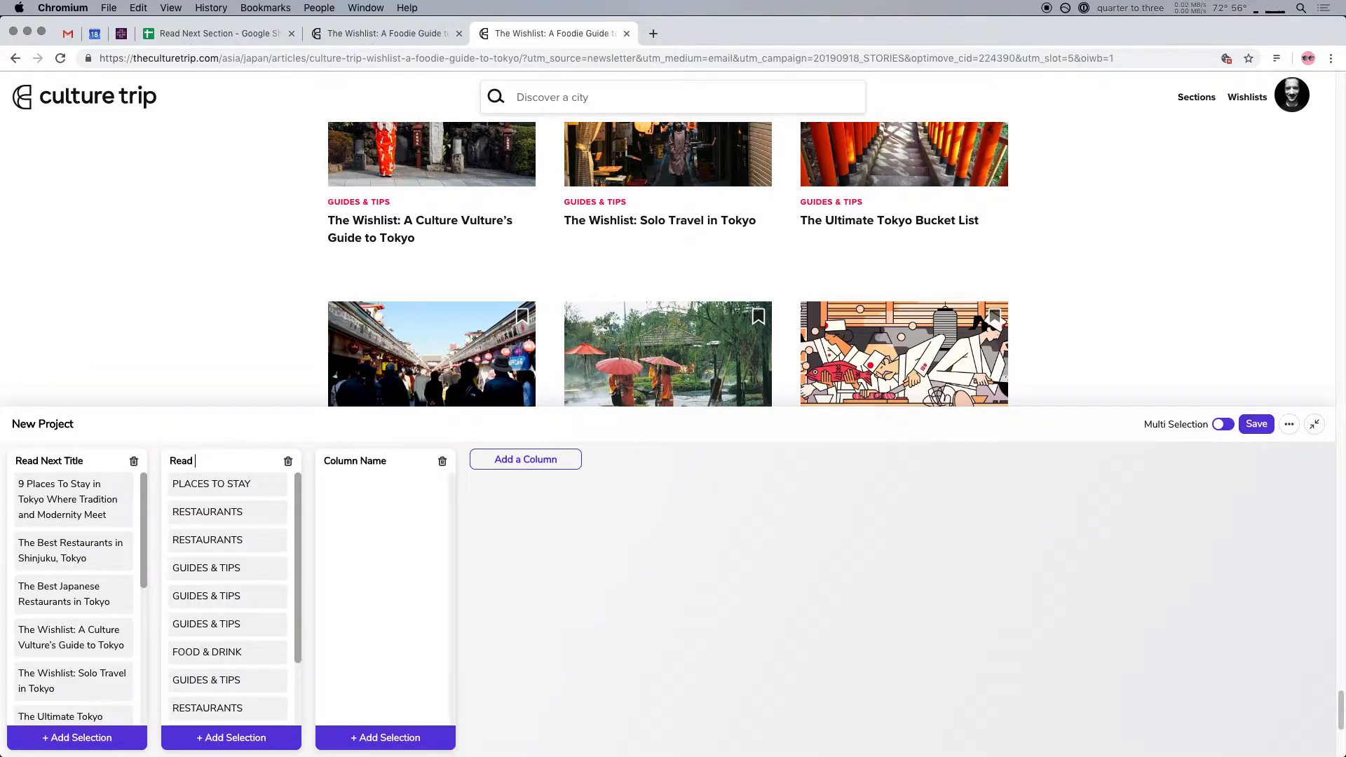
pyautogui.write(' Next Genre')
# Rename the empty third column "Read Next Image"
pyautogui.click(361, 460)
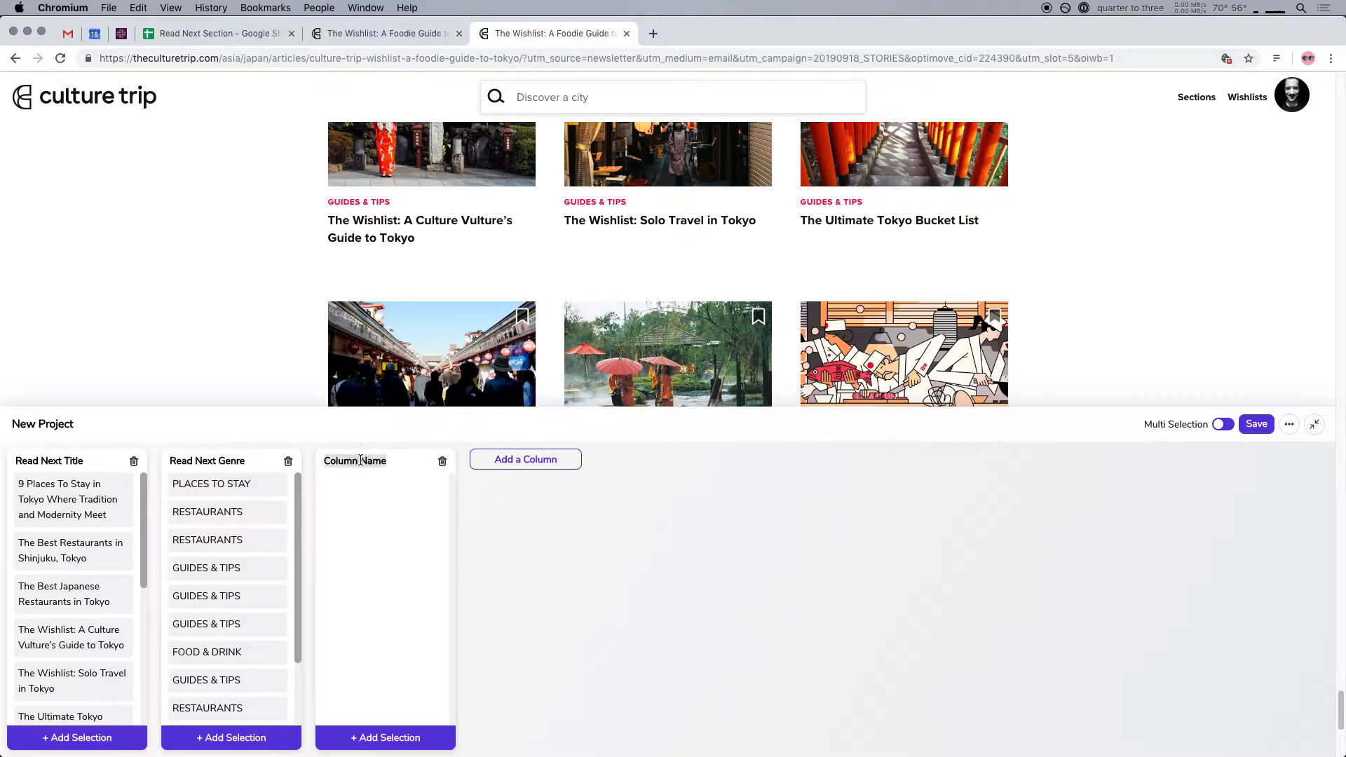
pyautogui.write('Read Next Image')
# Turn off Multi Selection and individually select the six article images in the first two Read Next rows
pyautogui.scroll(6, 391, 421)
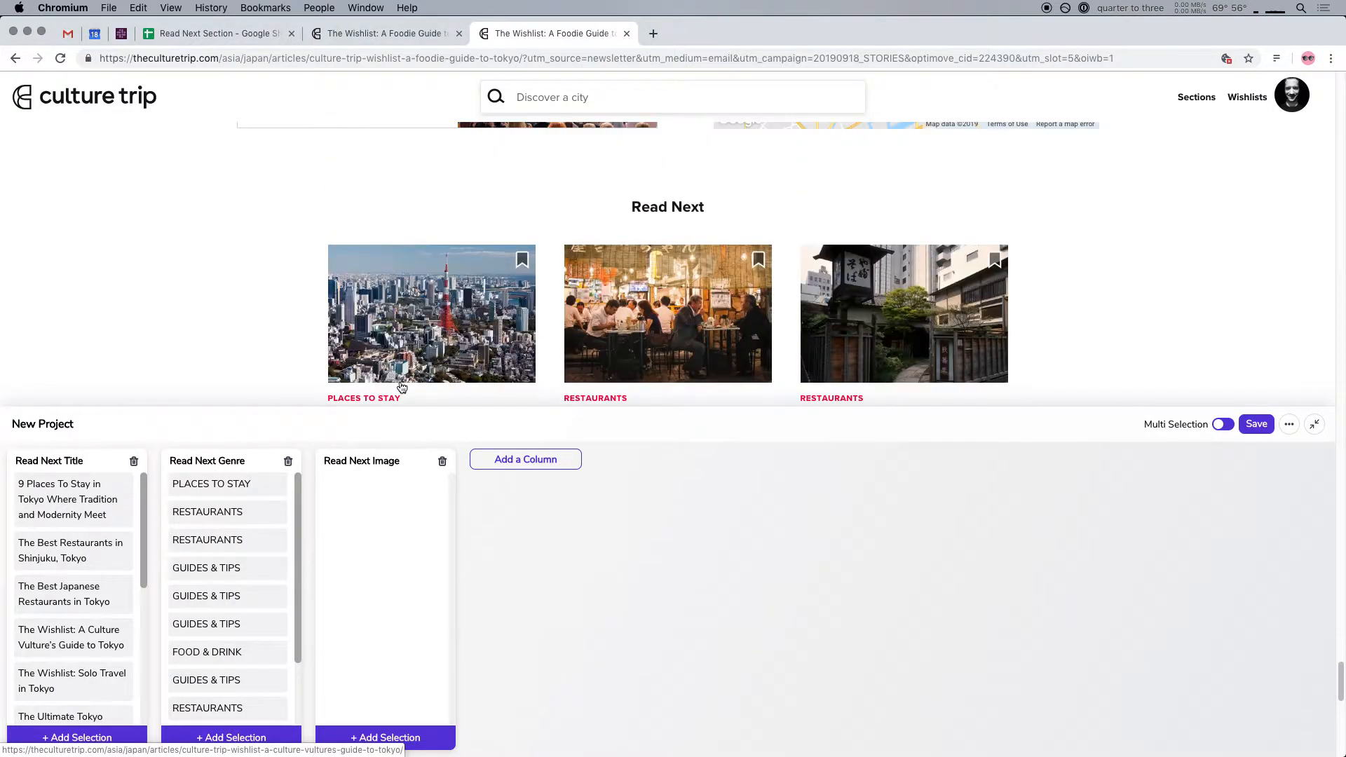
pyautogui.click(1222, 425)
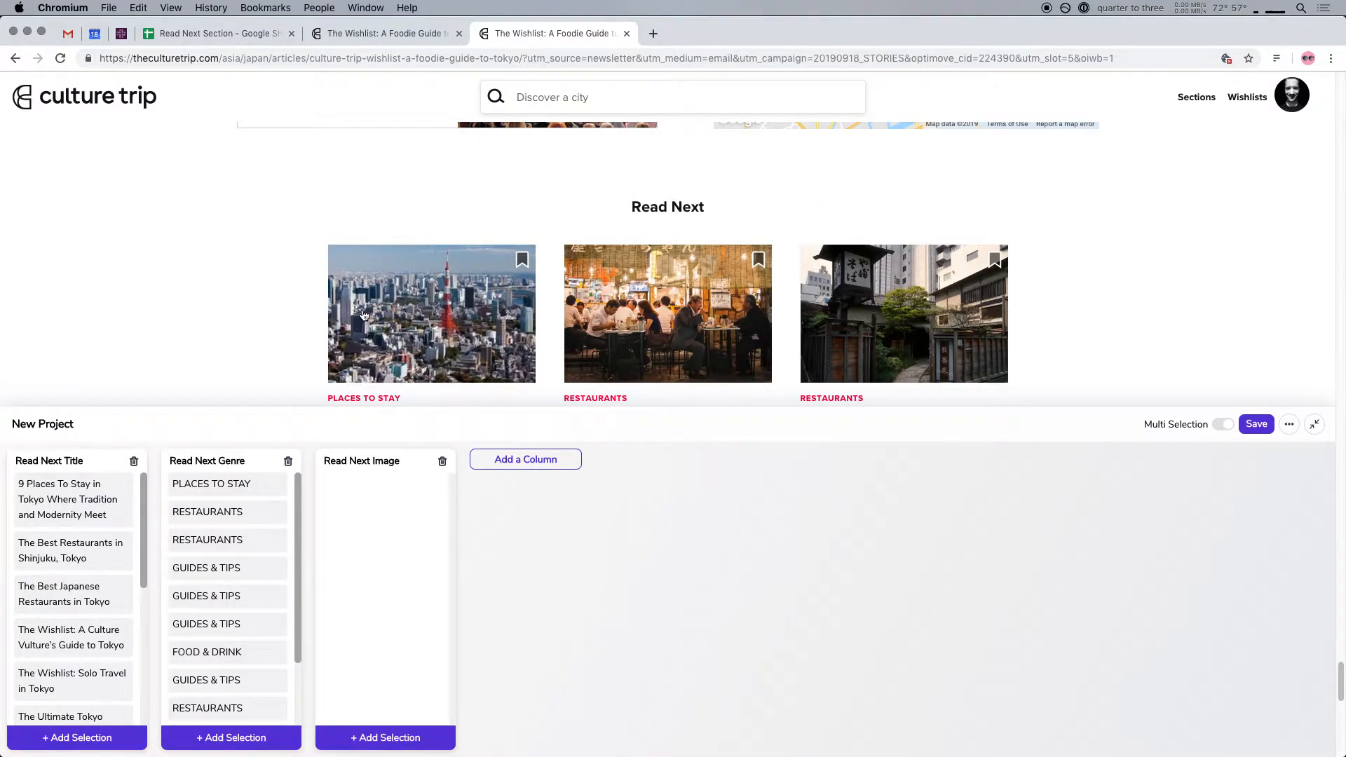
pyautogui.click(445, 309)
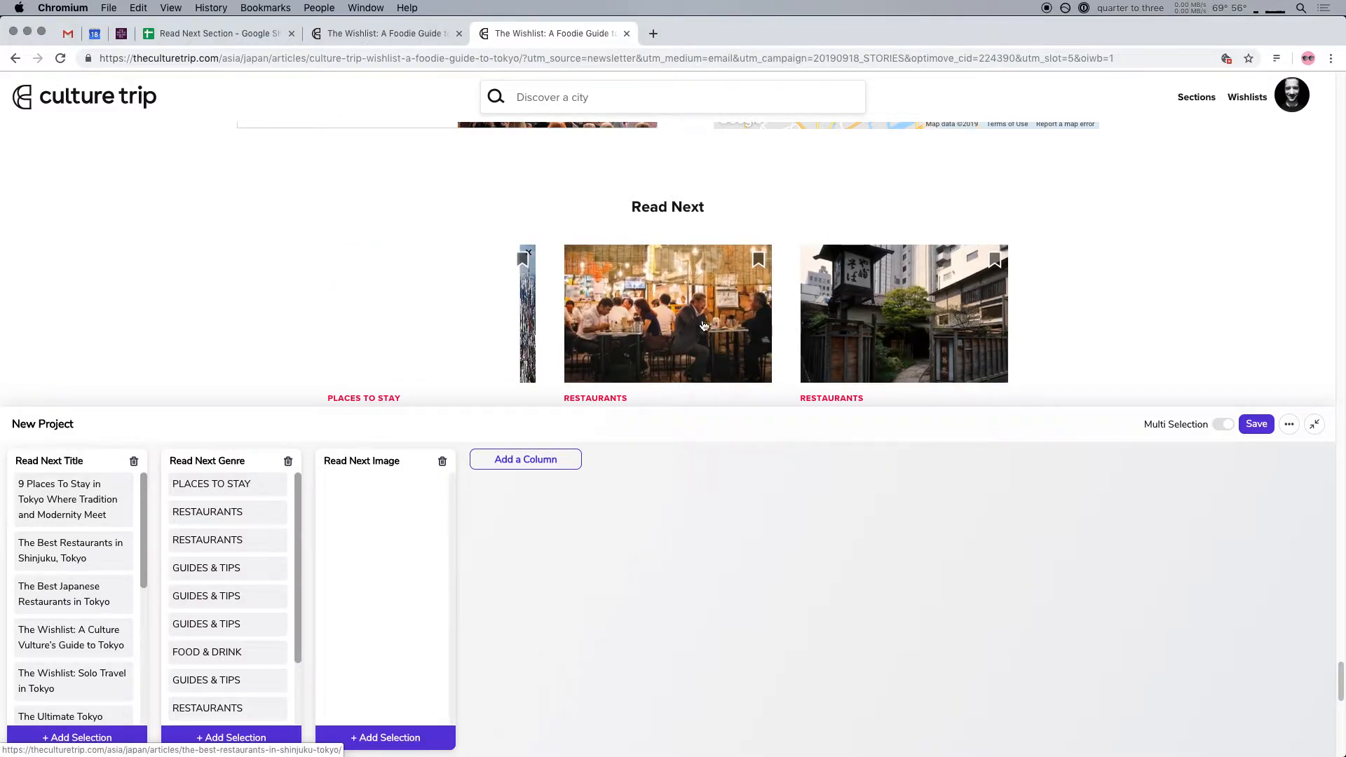
pyautogui.click(675, 329)
pyautogui.click(877, 333)
pyautogui.scroll(-3, 877, 332)
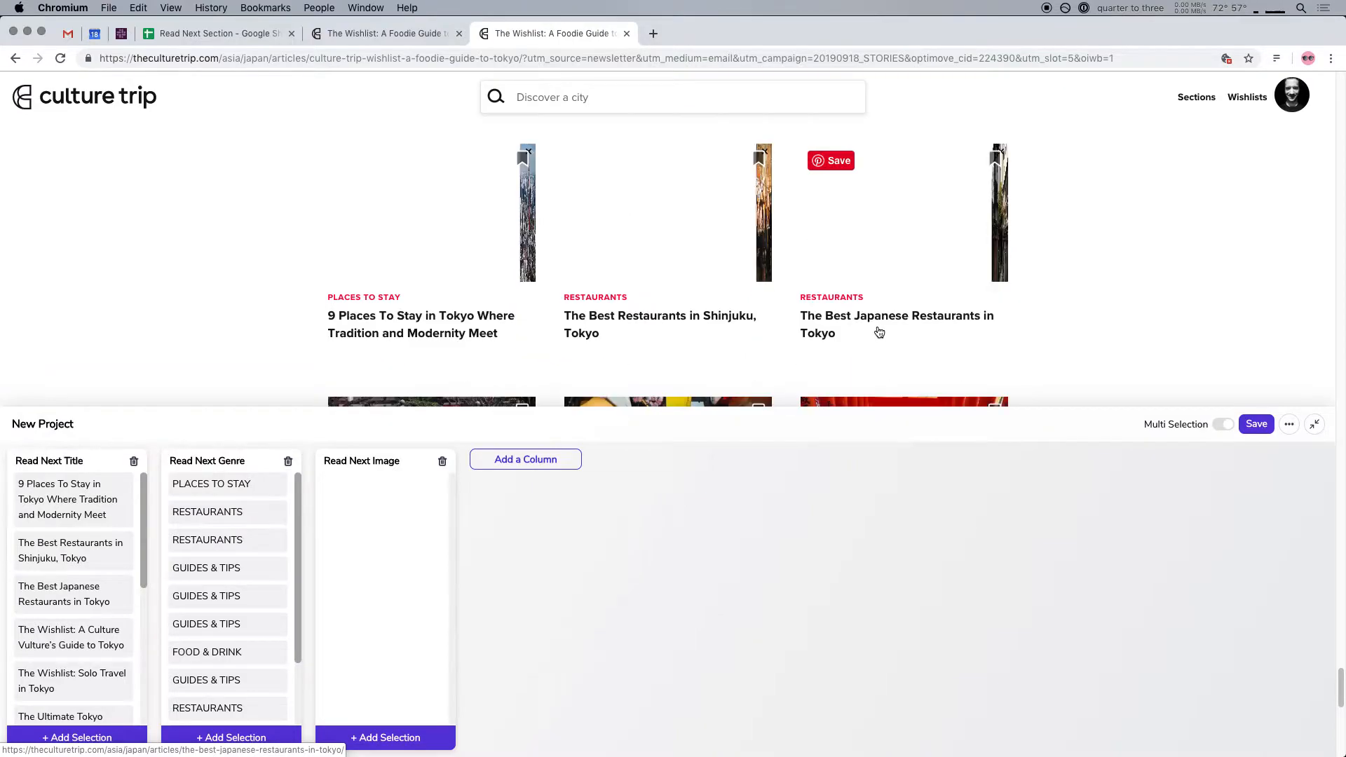
pyautogui.scroll(-3, 878, 332)
pyautogui.click(885, 273)
pyautogui.click(662, 269)
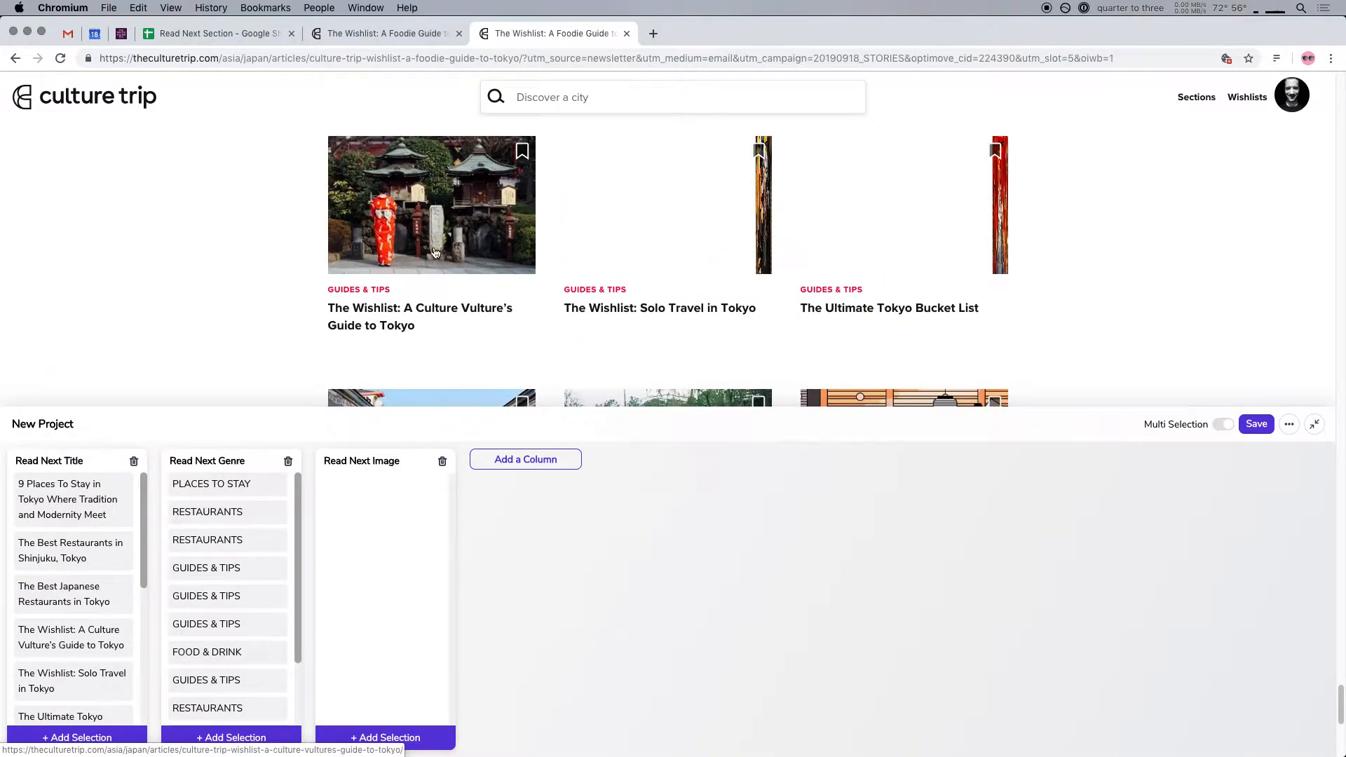
pyautogui.click(478, 270)
# Select the six images in the last two Read Next rows and add all selected images to the Read Next Image column
pyautogui.scroll(-1, 477, 297)
pyautogui.scroll(-2, 477, 298)
pyautogui.click(469, 270)
pyautogui.click(666, 273)
pyautogui.click(893, 277)
pyautogui.scroll(-3, 894, 281)
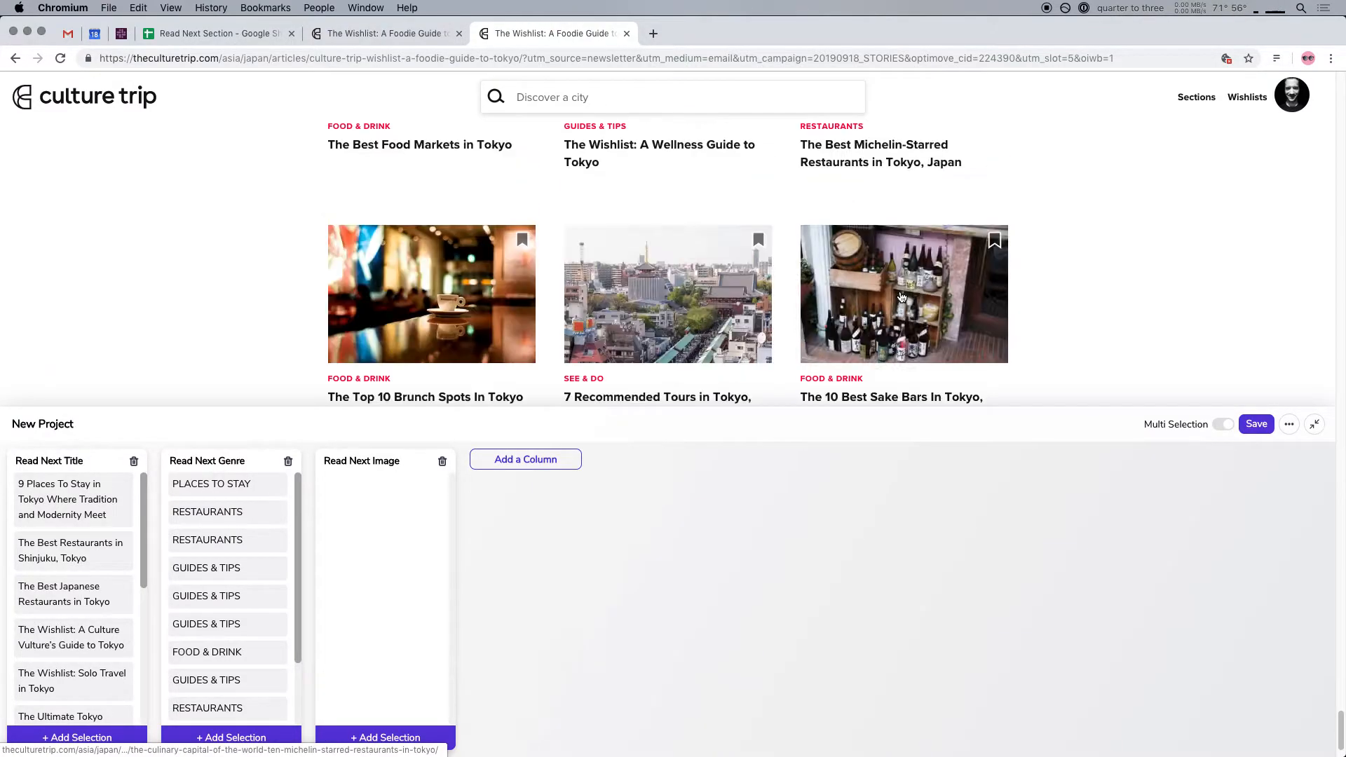
pyautogui.click(897, 294)
pyautogui.click(651, 299)
pyautogui.click(487, 297)
pyautogui.scroll(-1, 596, 297)
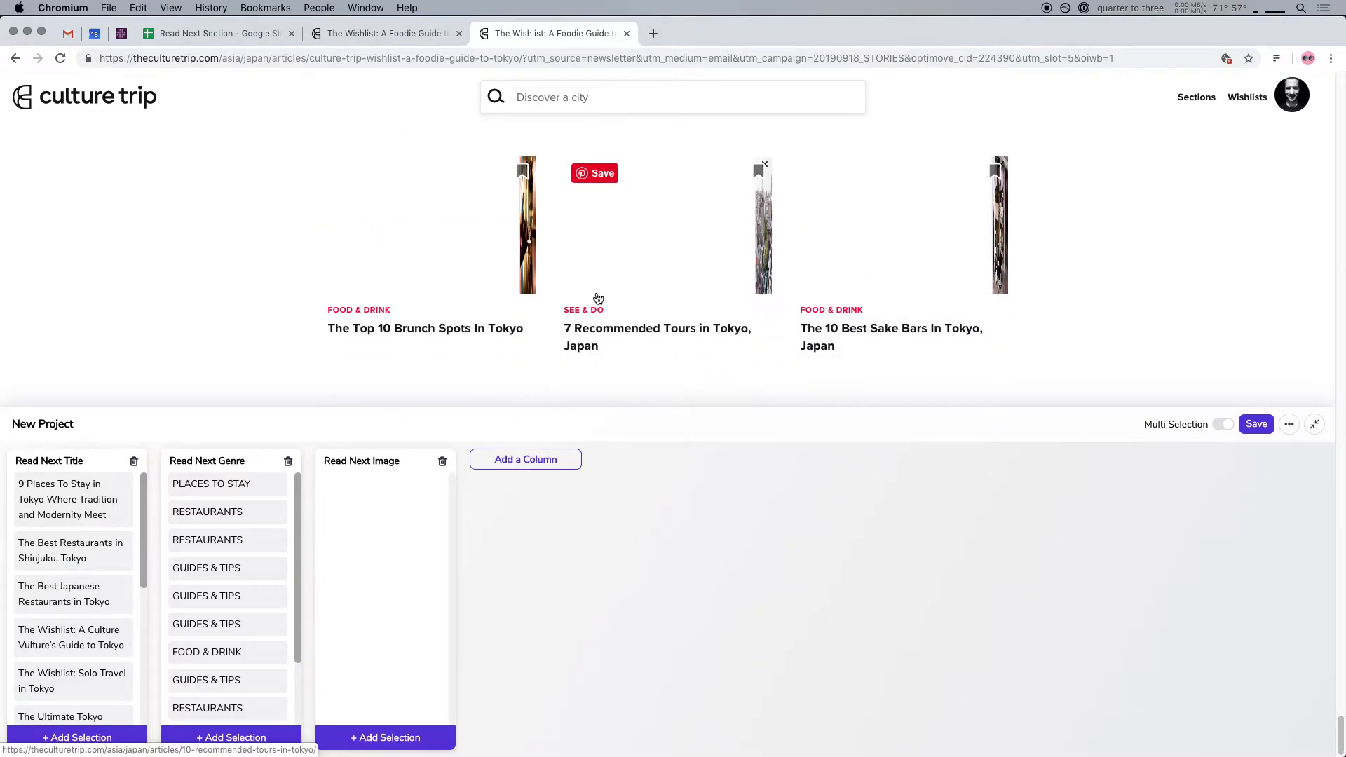
pyautogui.click(405, 738)
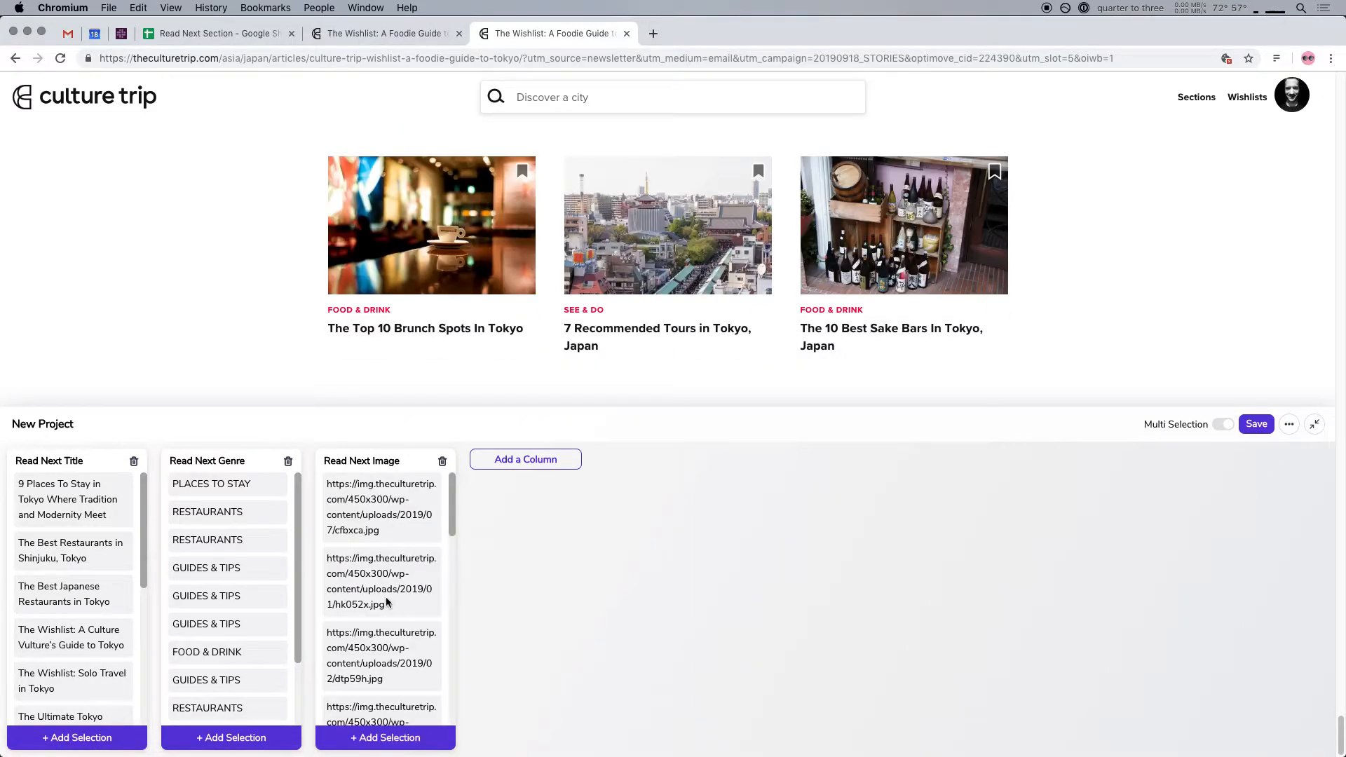
# Export the project as a CSV file named "Read Next.csv" to the Desktop
pyautogui.scroll(-5, 390, 695)
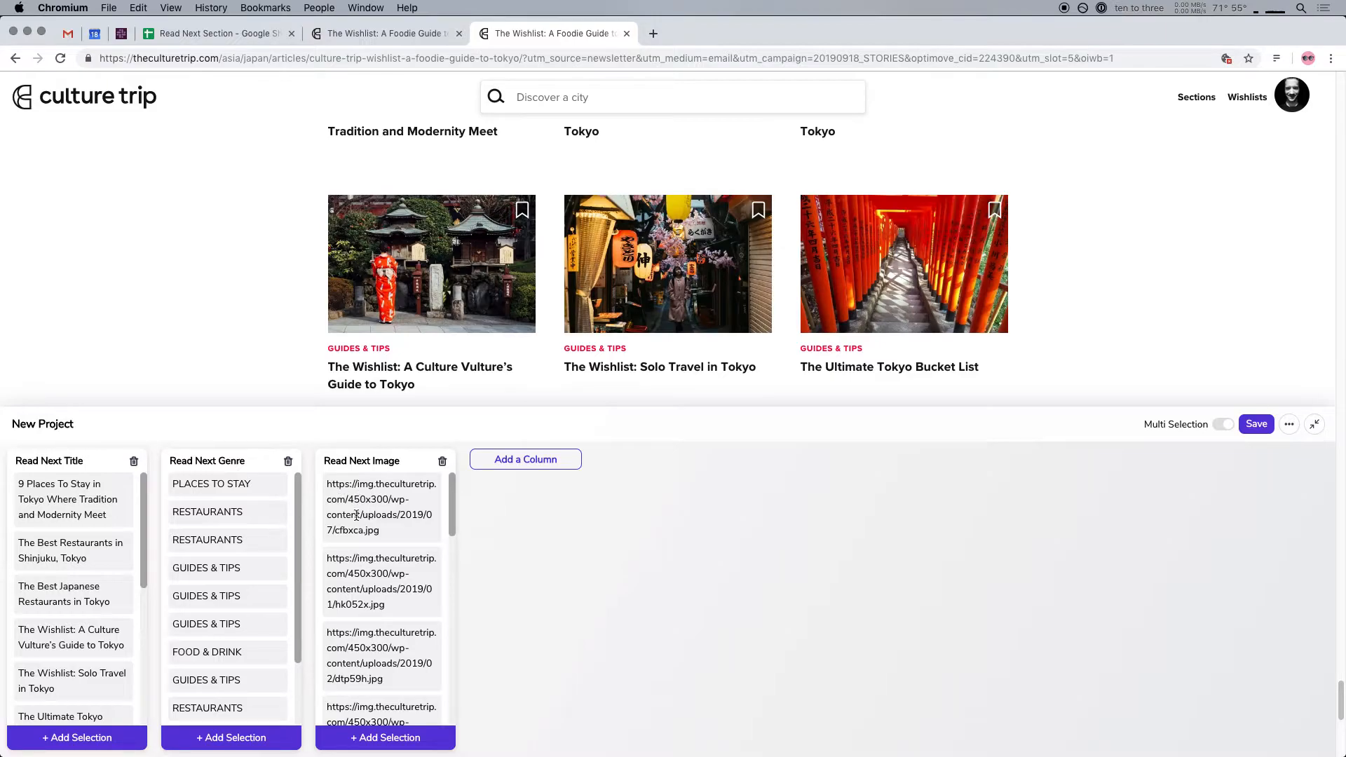
pyautogui.scroll(1, 398, 647)
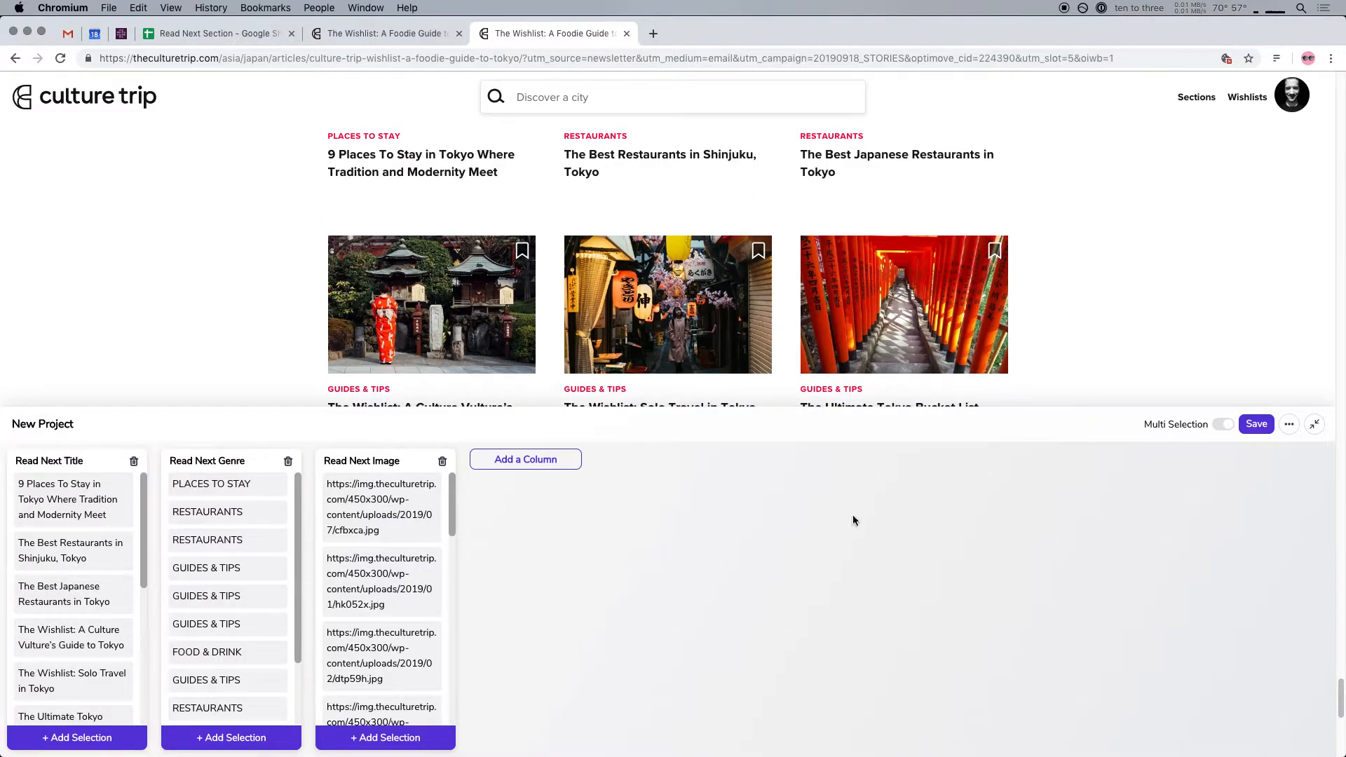
pyautogui.click(1288, 425)
pyautogui.click(1228, 469)
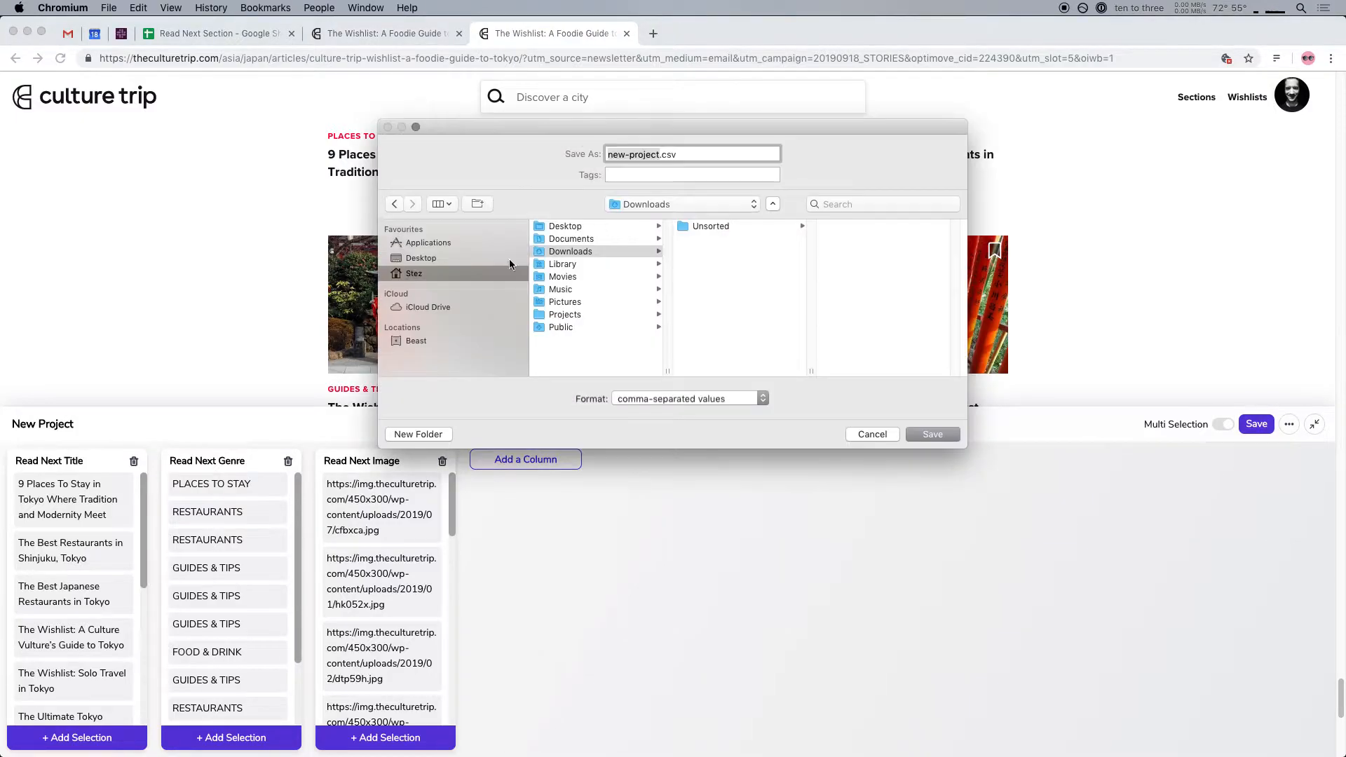
pyautogui.click(419, 258)
pyautogui.write('Read Next')
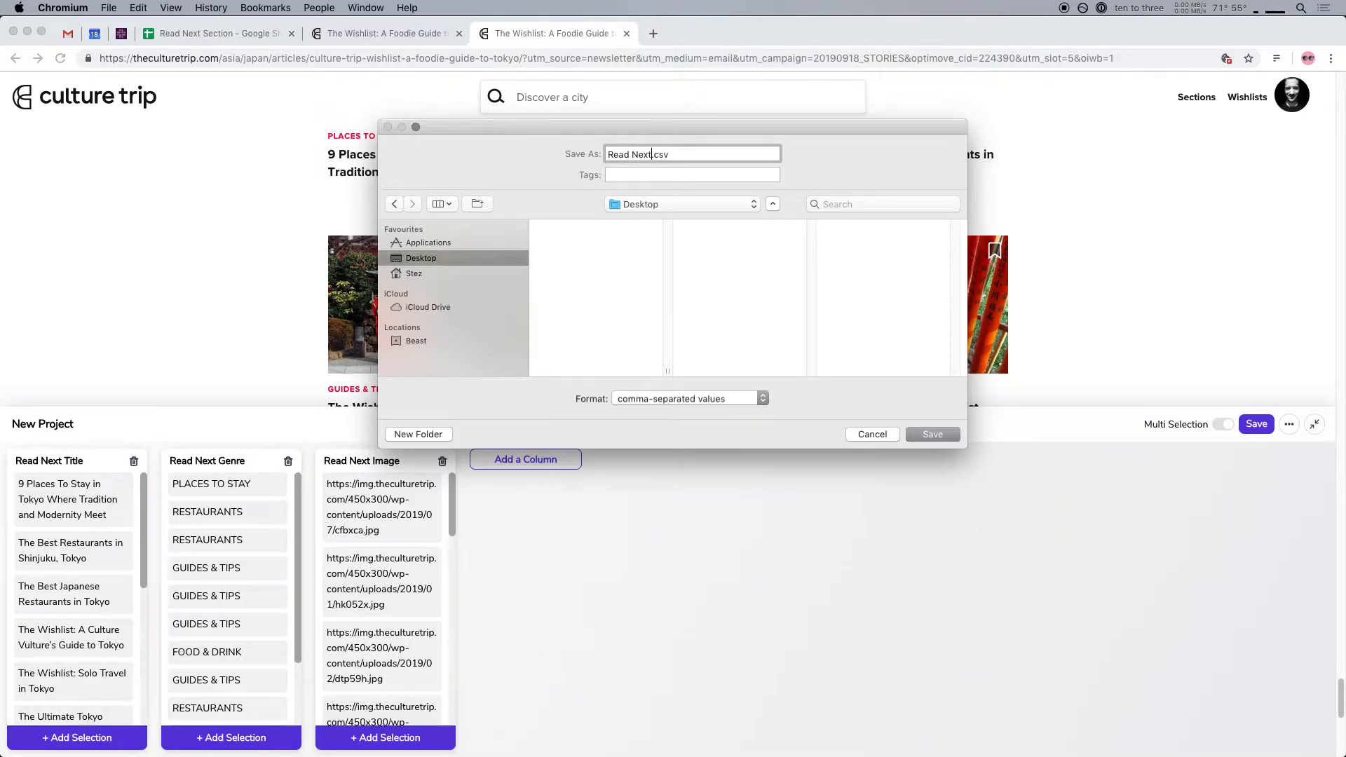
pyautogui.press('Return')
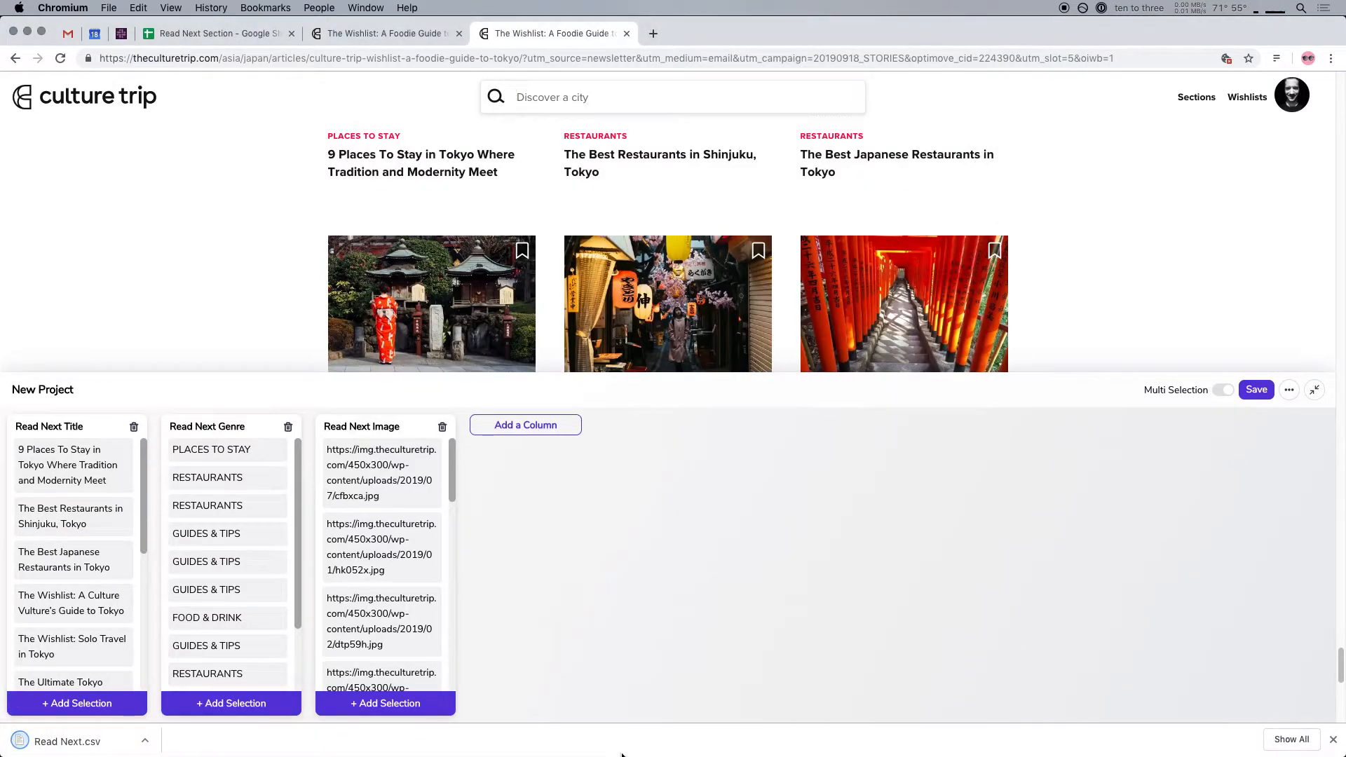
# Switch to the Read Next Section spreadsheet in Google Sheets and check its link sharing setting
pyautogui.click(254, 35)
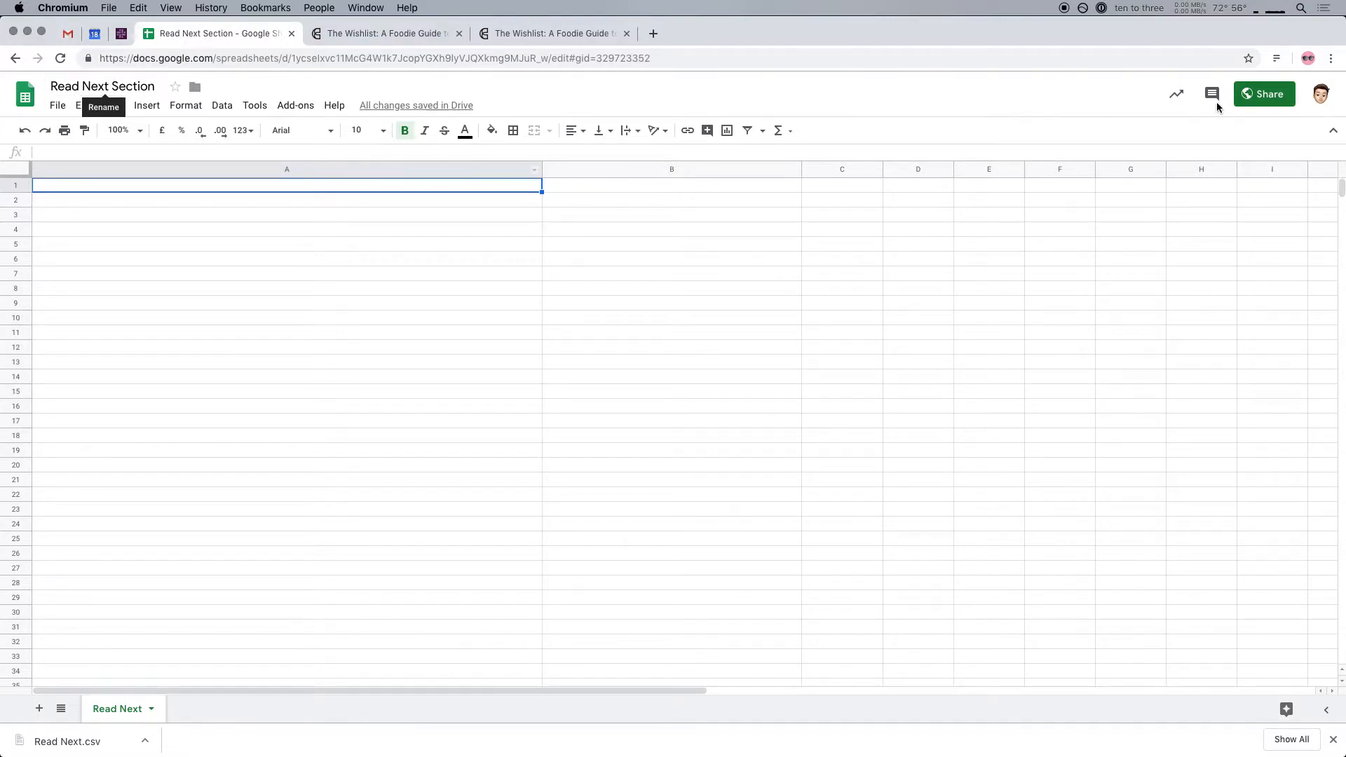
pyautogui.click(1264, 94)
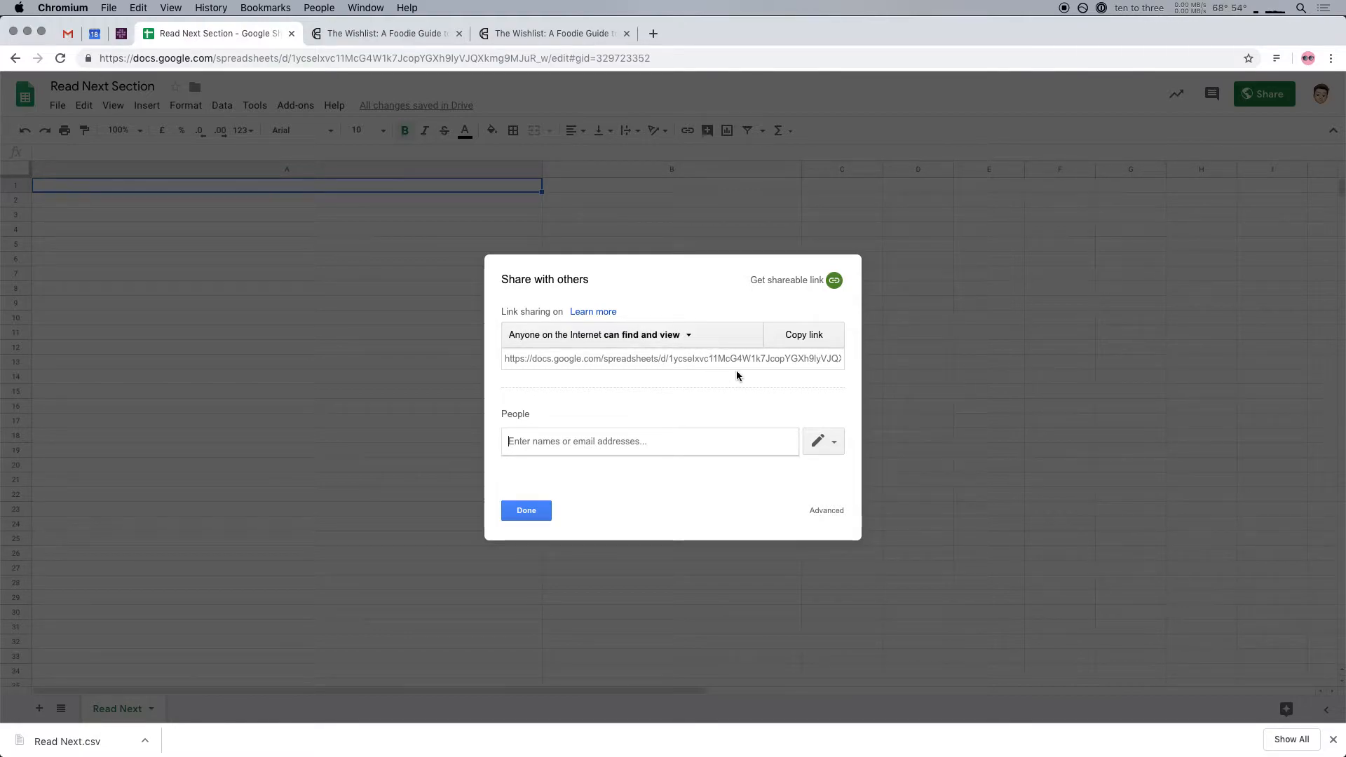
pyautogui.click(384, 348)
pyautogui.click(525, 510)
# Import Read Next.csv from the Desktop into the spreadsheet with the Replace spreadsheet option and automatic separator detection
pyautogui.click(57, 105)
pyautogui.click(87, 209)
pyautogui.moveTo(1345, 243); pyautogui.dragTo(1226, 243)
pyautogui.press('alt+super+h')
pyautogui.moveTo(1239, 40); pyautogui.dragTo(619, 224)
pyautogui.moveTo(1250, 40); pyautogui.dragTo(652, 406)
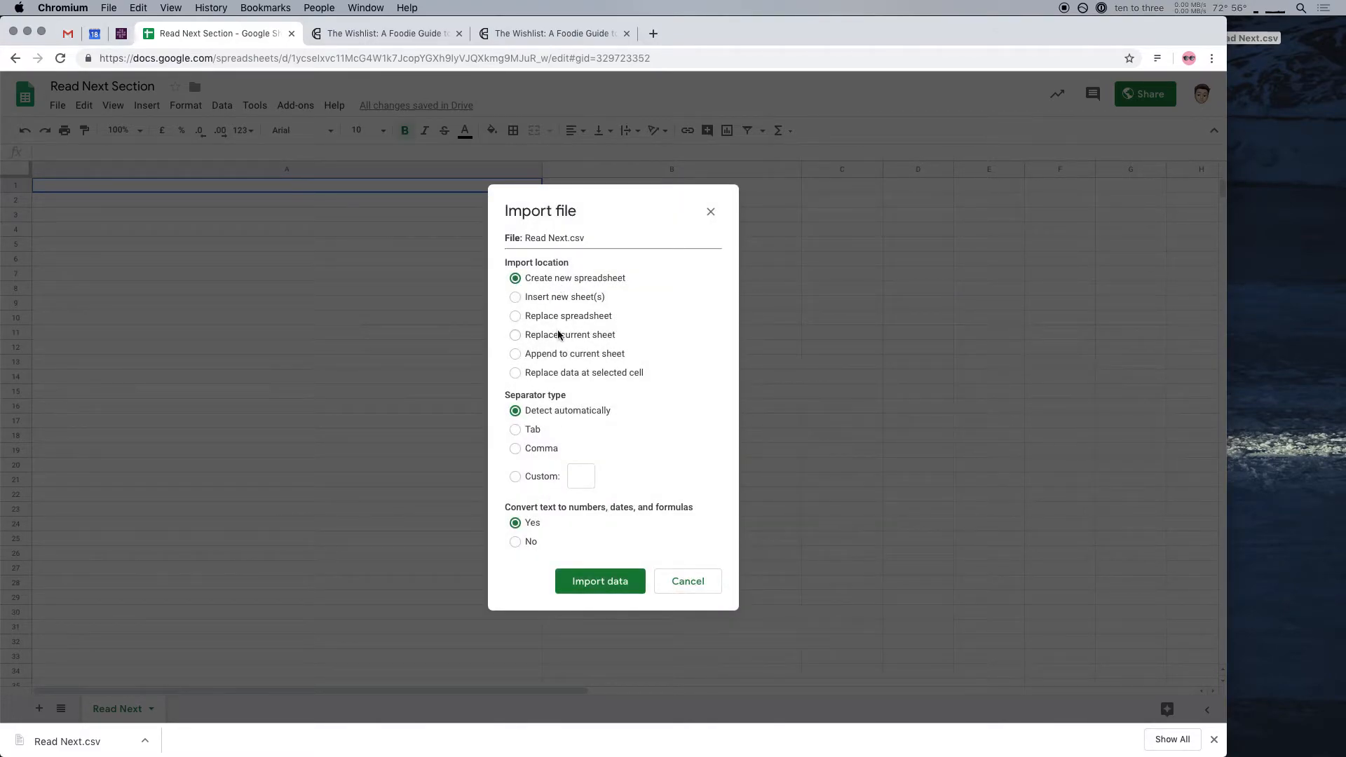
pyautogui.click(542, 319)
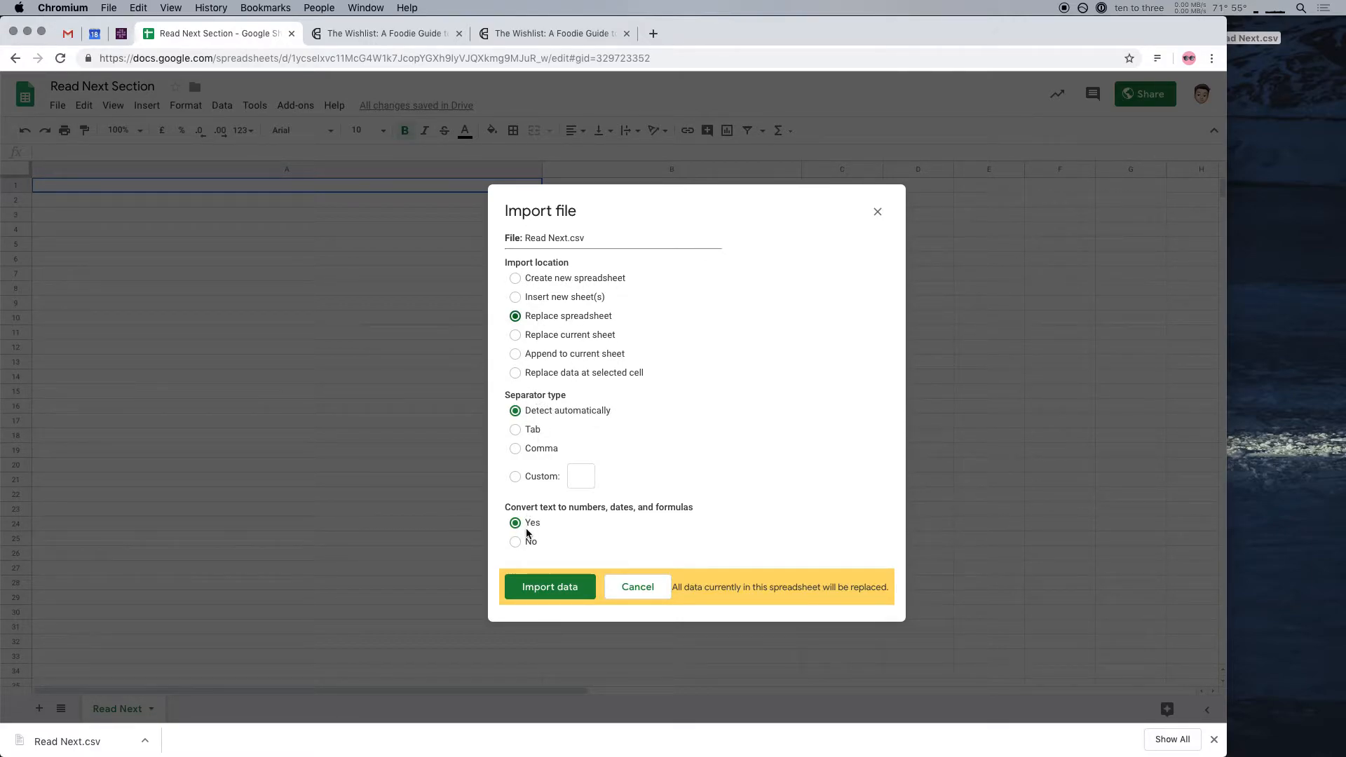
pyautogui.click(549, 586)
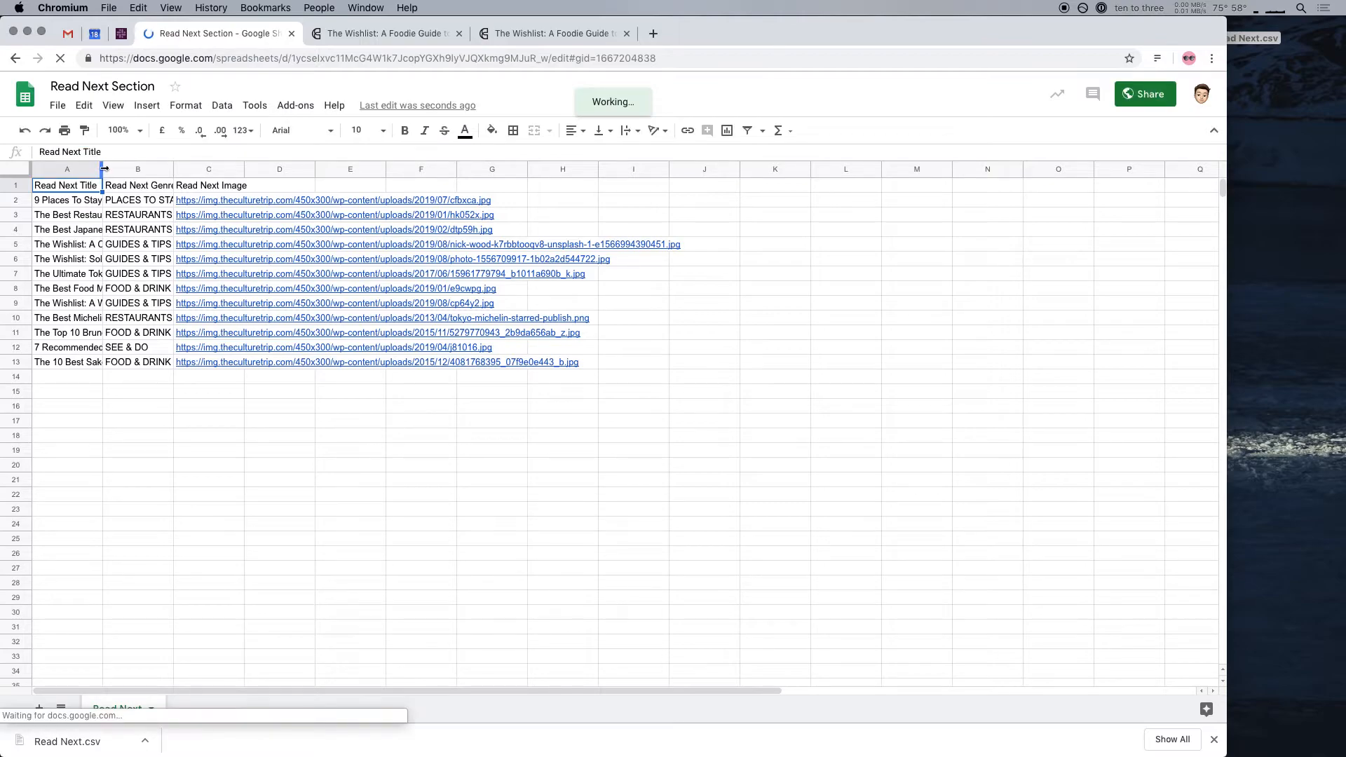
# Auto-fit the widths of the Read Next Title, Read Next Genre and Read Next Image columns to their contents
pyautogui.doubleClick(102, 168)
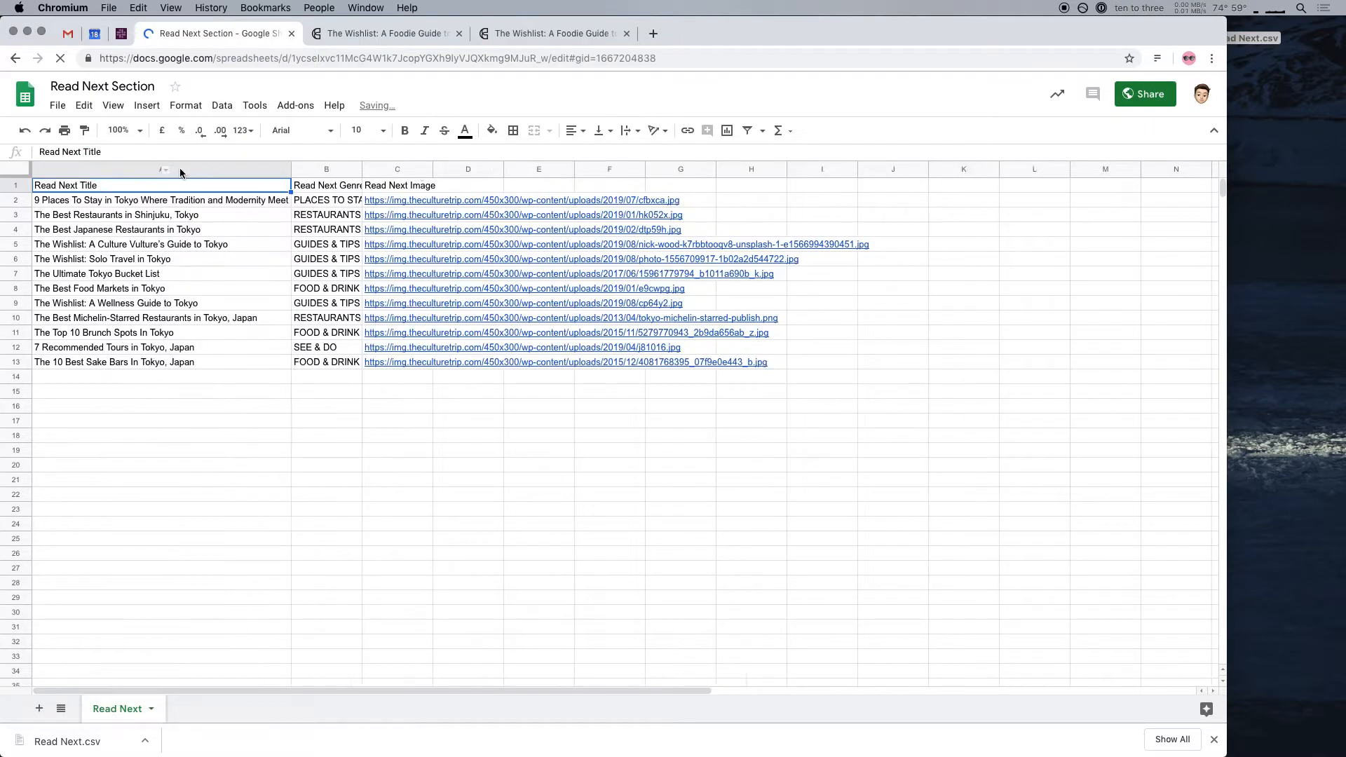
pyautogui.doubleClick(362, 169)
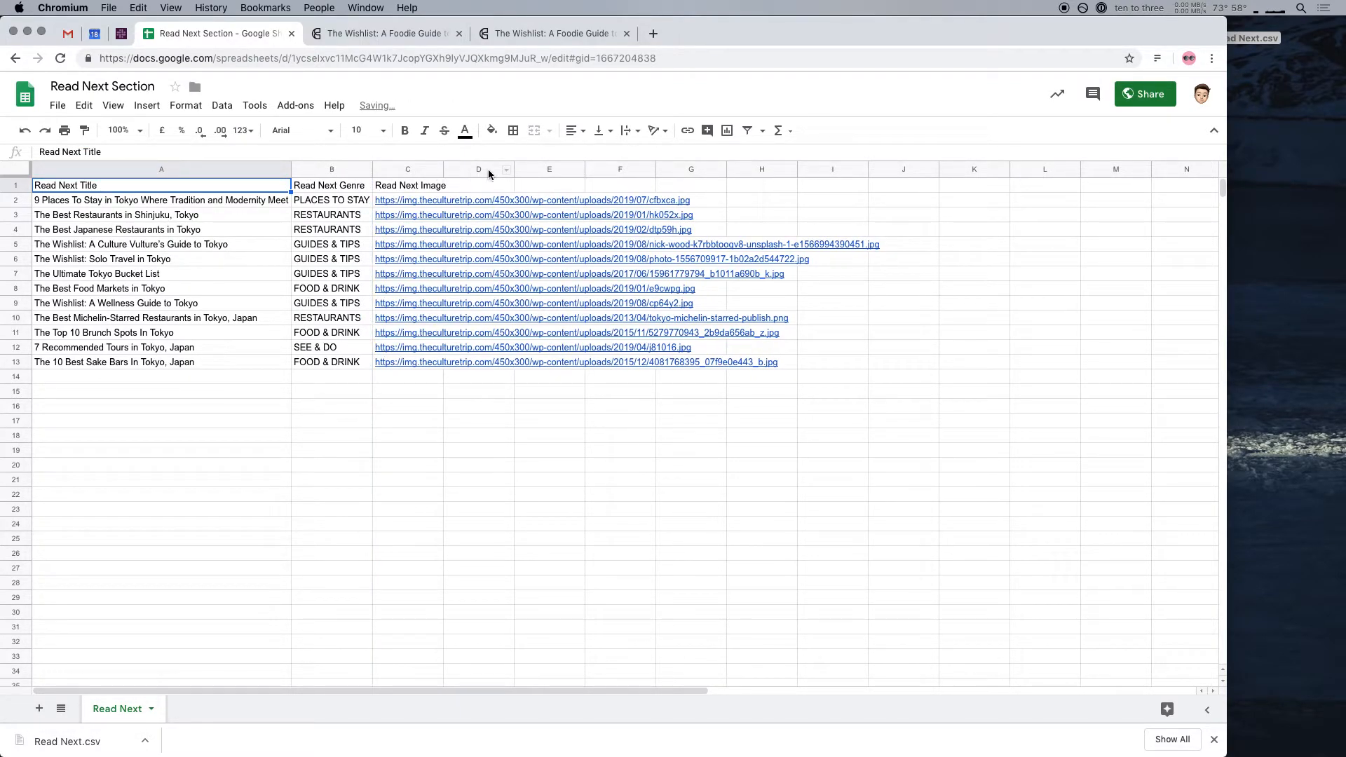
pyautogui.click(368, 169)
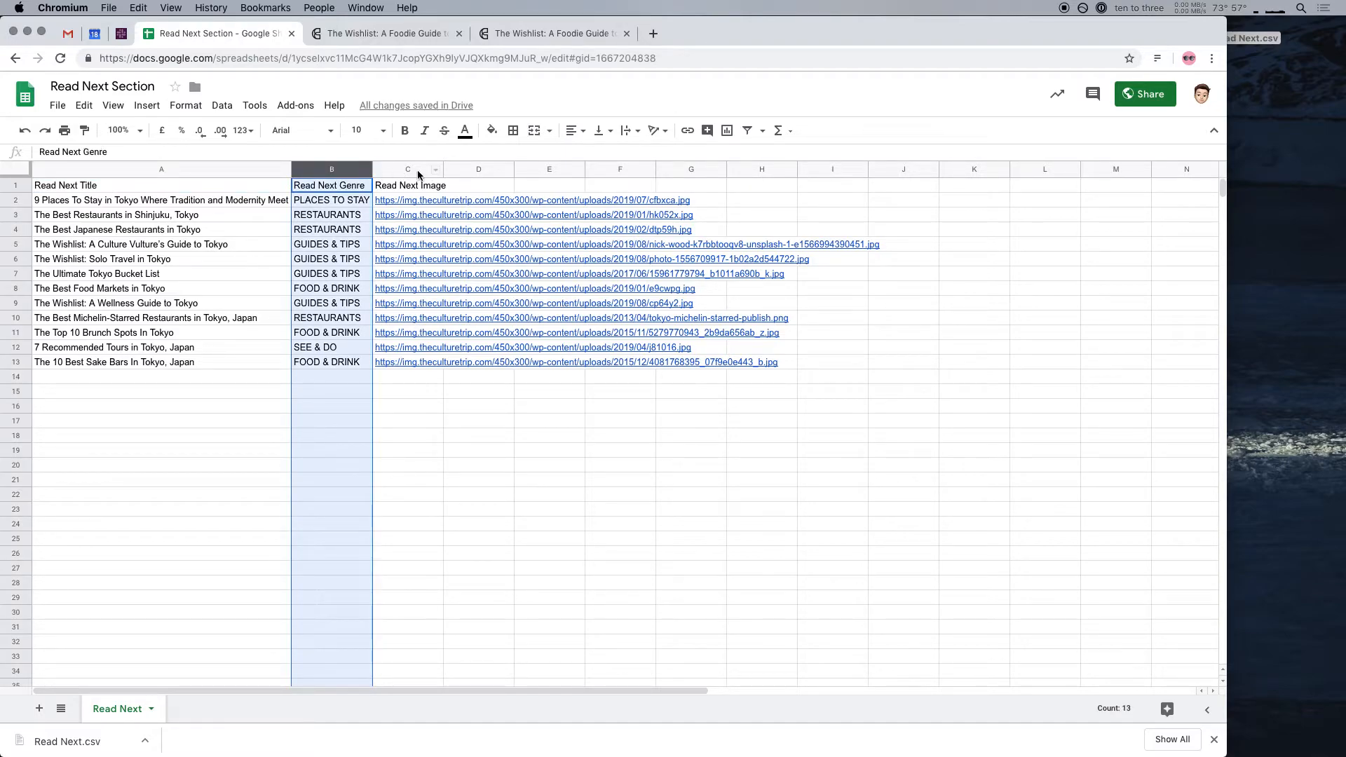
pyautogui.doubleClick(372, 169)
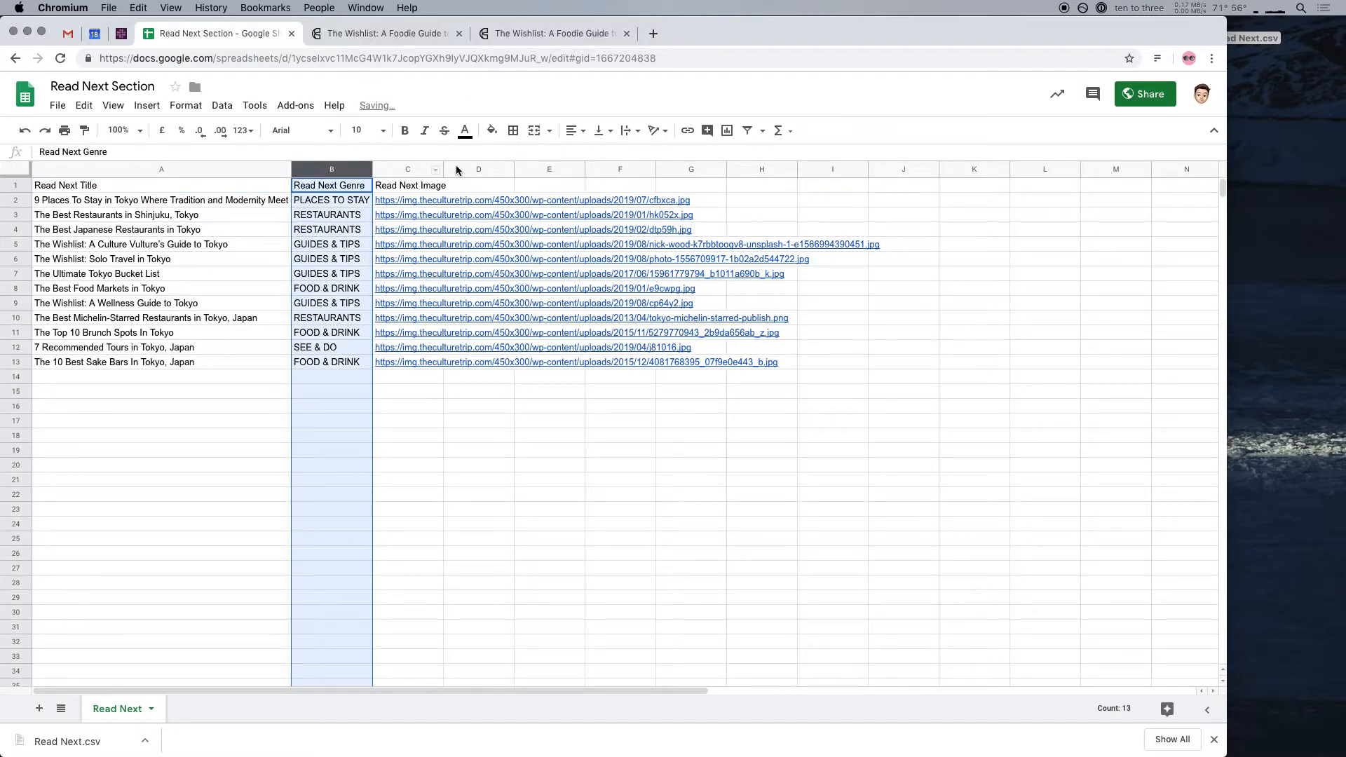
pyautogui.click(457, 169)
pyautogui.doubleClick(443, 169)
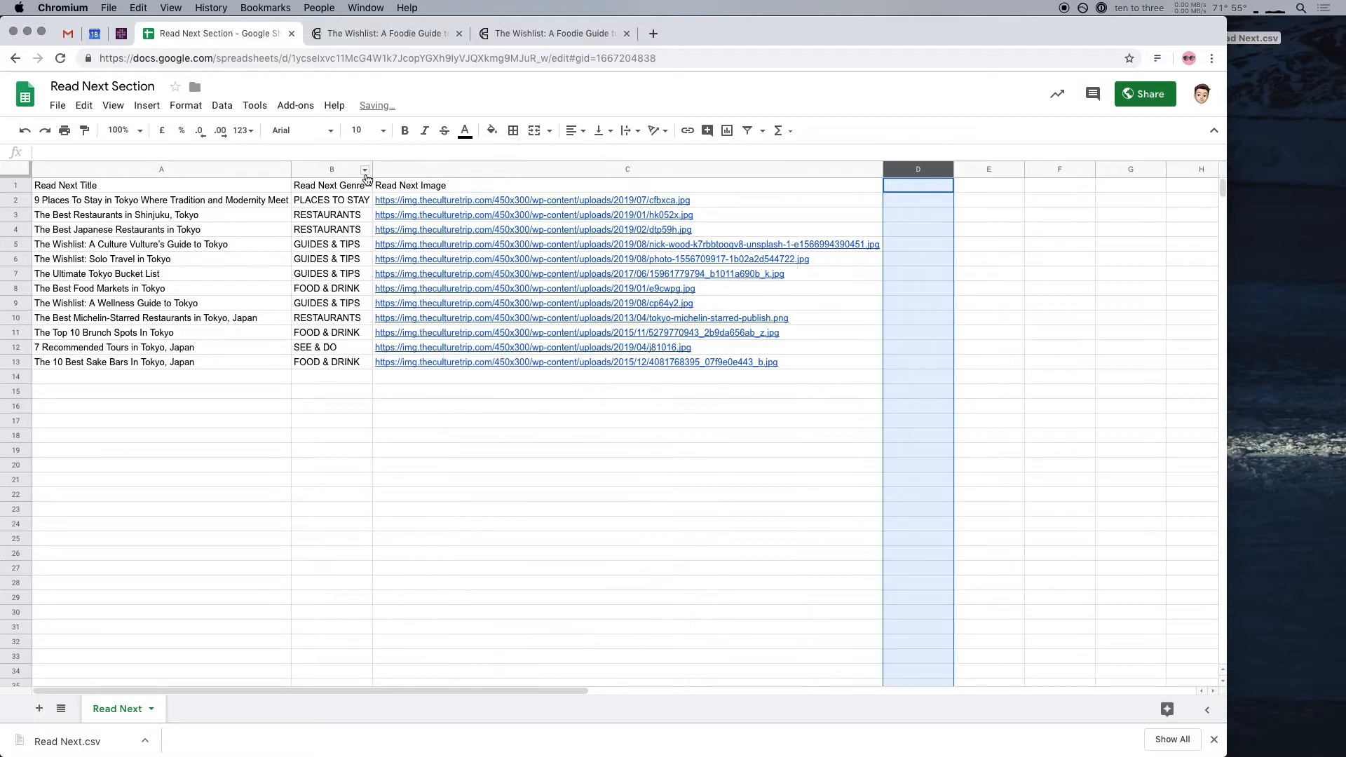
# Make the header row bold
pyautogui.click(24, 185)
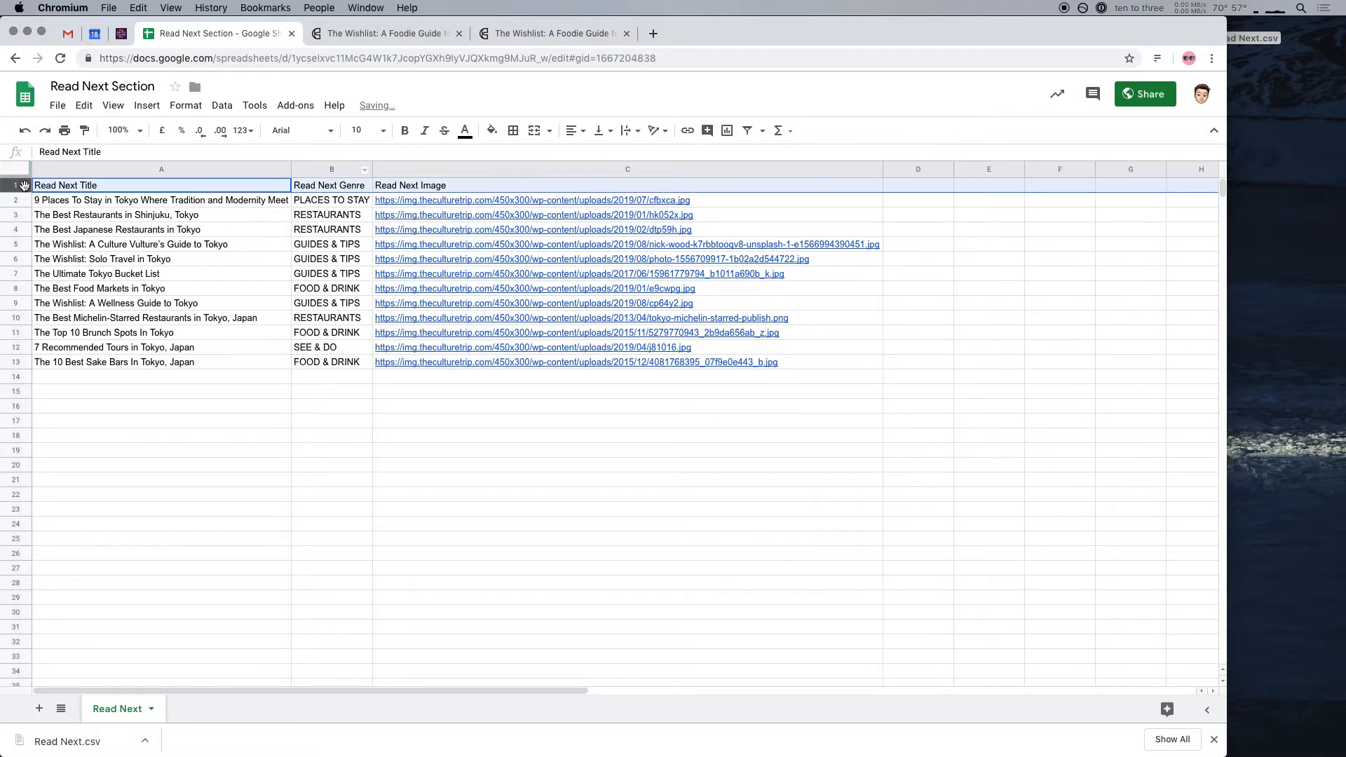
pyautogui.press('super+b')
pyautogui.click(362, 554)
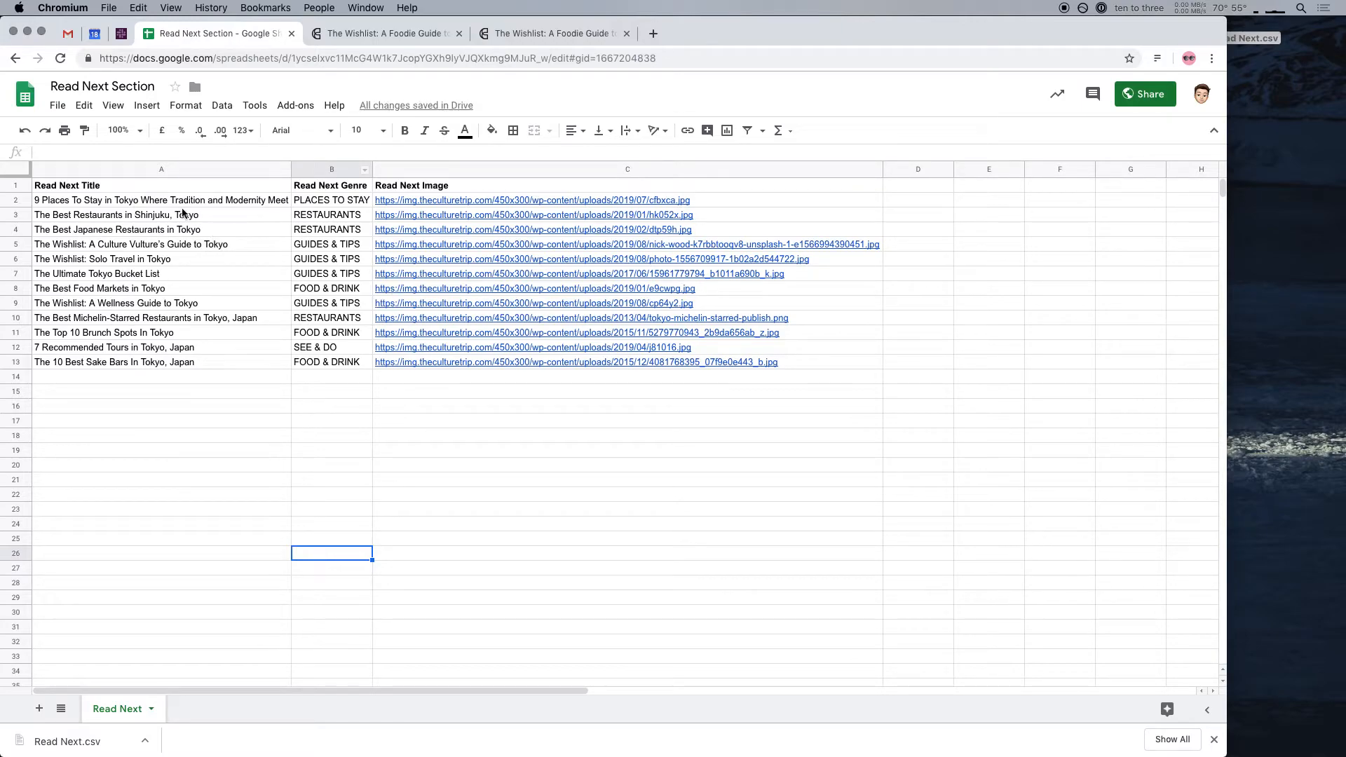
# Copy the spreadsheet's shareable link and switch to the Article Page Wireframes file in Figma
pyautogui.click(137, 200)
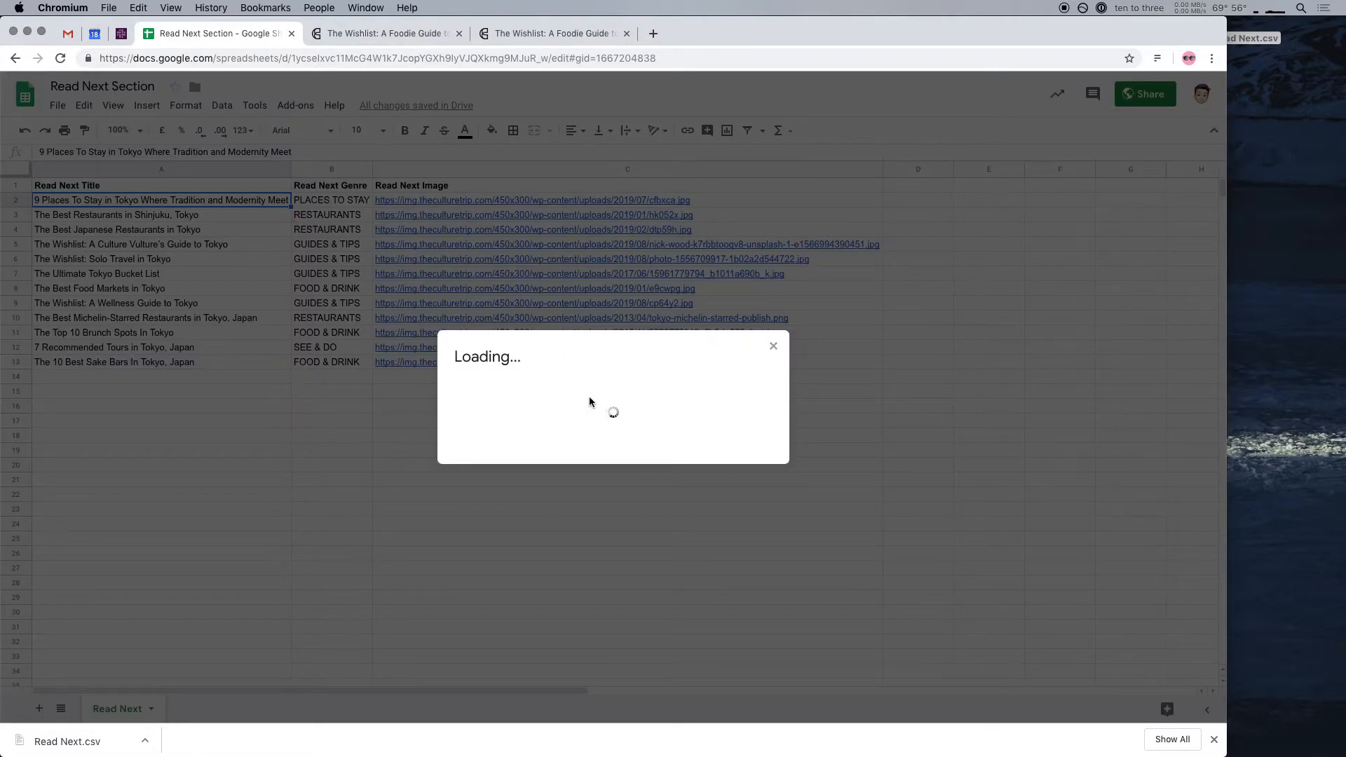
pyautogui.click(768, 337)
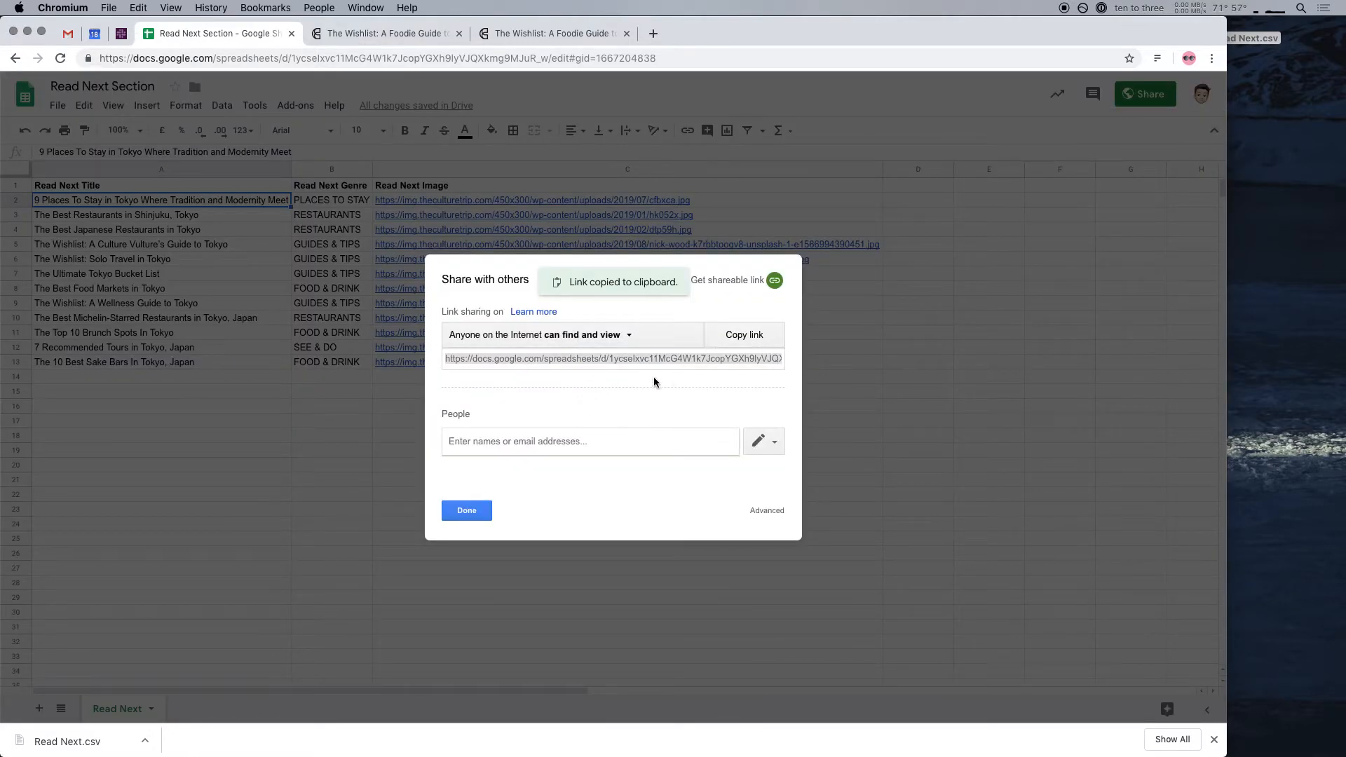
pyautogui.press('super+Tab')
pyautogui.press('super+Tab')
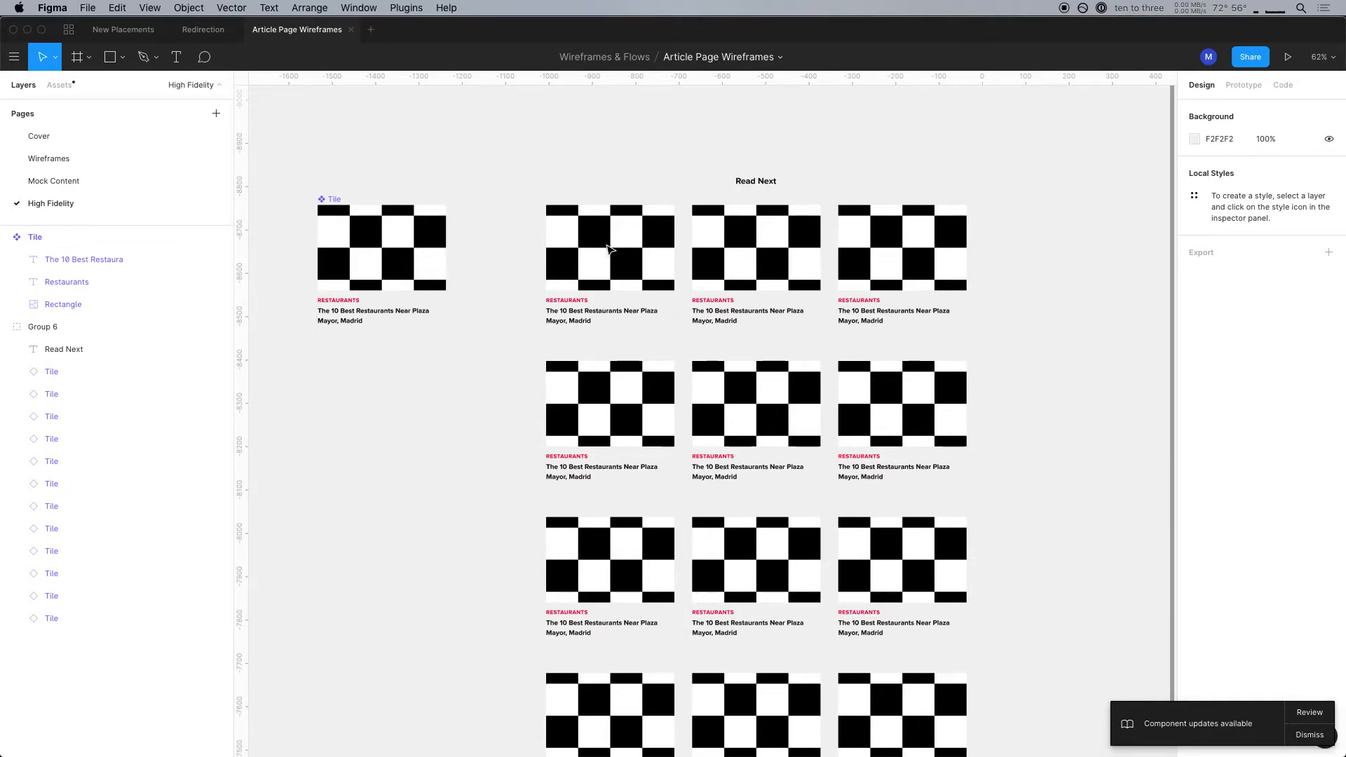
# Rename the image rectangle layer in the main Tile component to "#Read Next Image"
pyautogui.moveTo(793, 219); pyautogui.dragTo(750, 229)
pyautogui.click(374, 240)
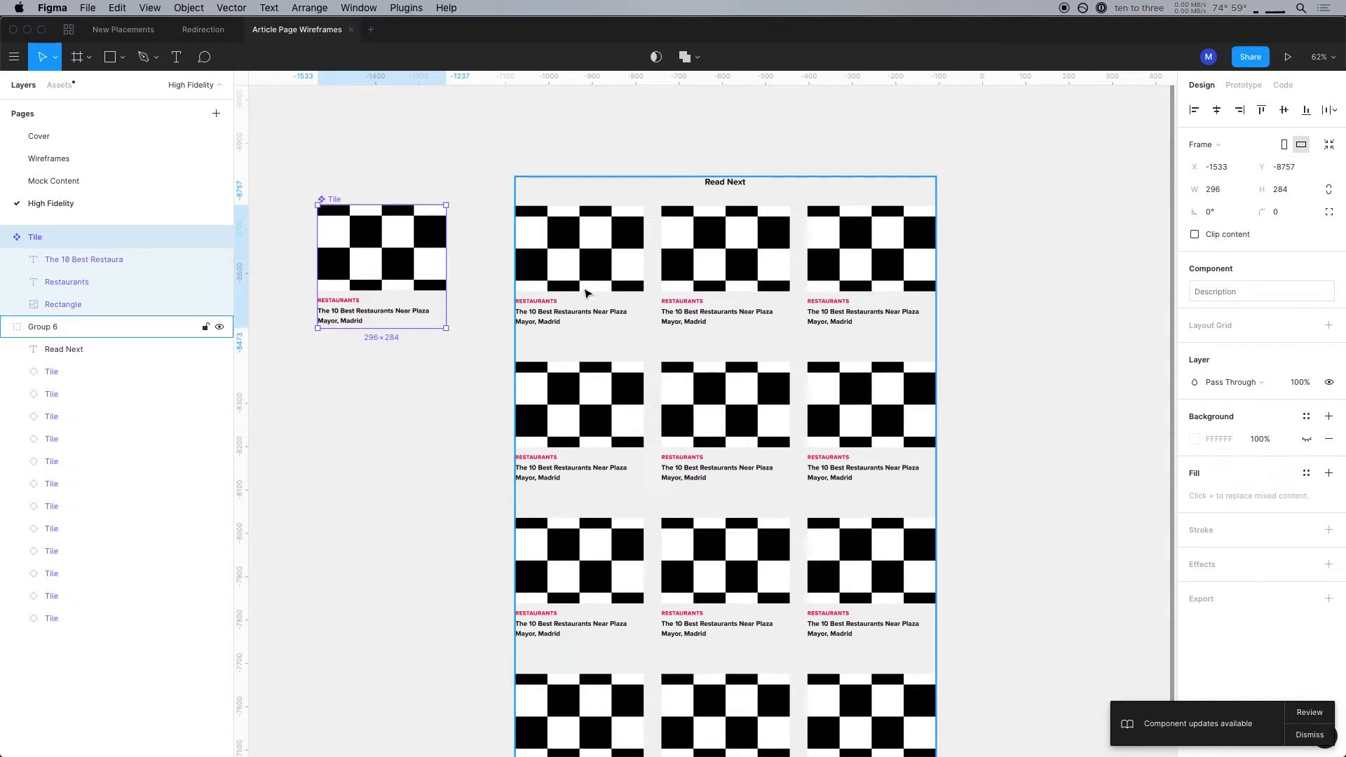
pyautogui.click(724, 179)
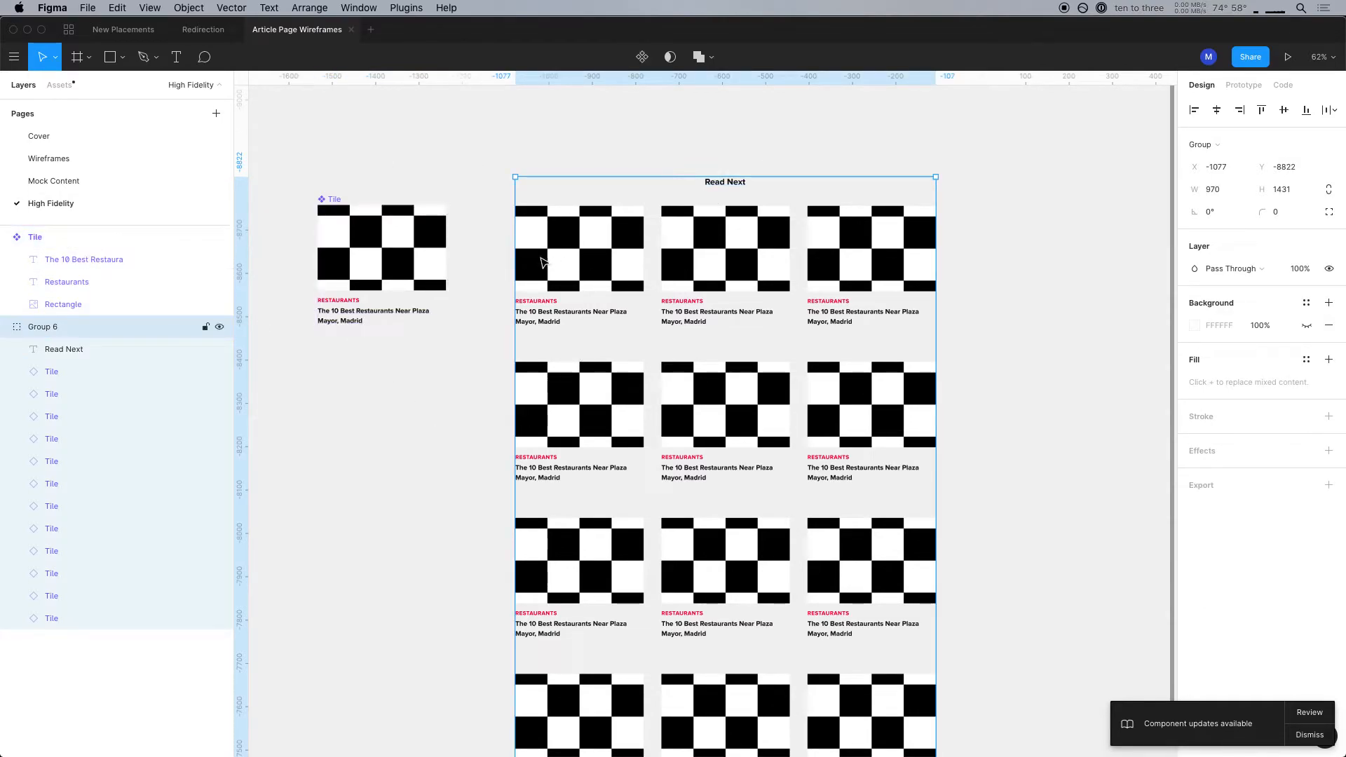
pyautogui.doubleClick(397, 283)
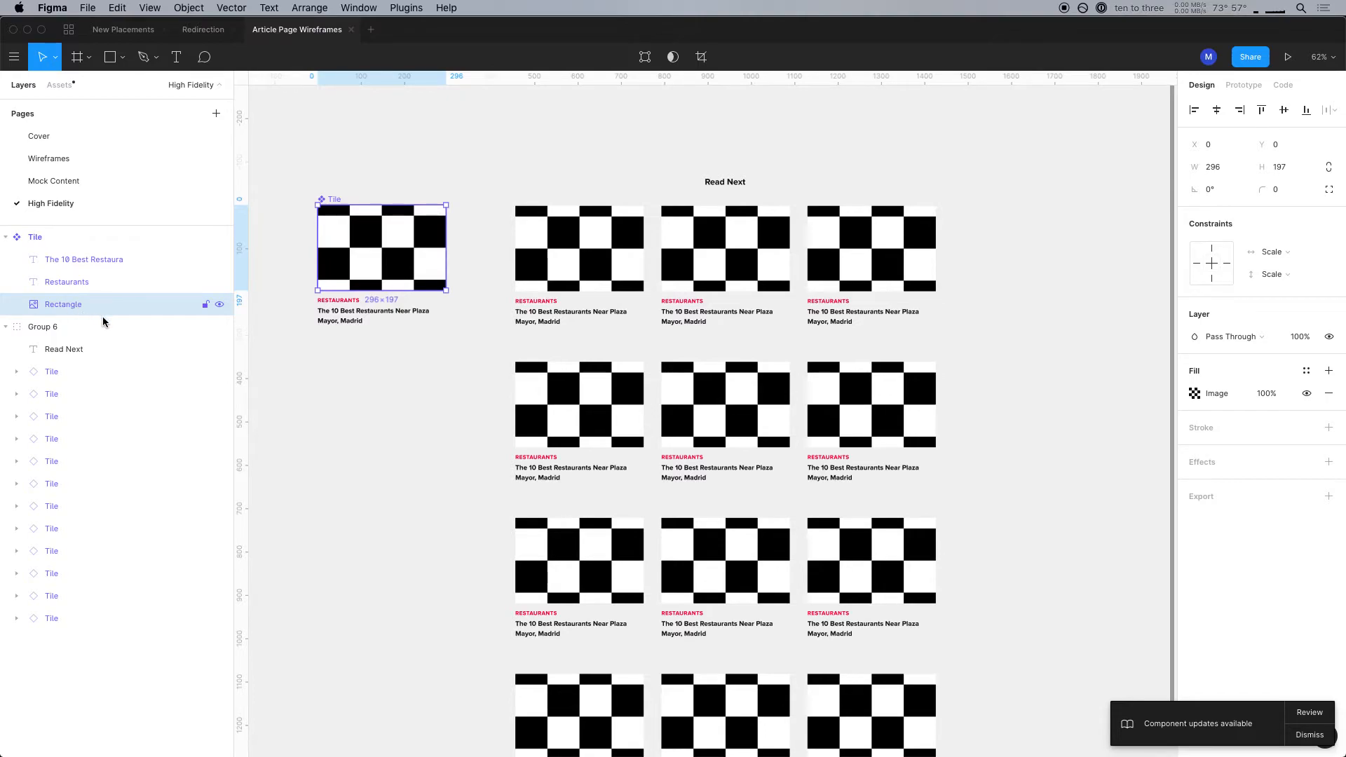
pyautogui.doubleClick(65, 306)
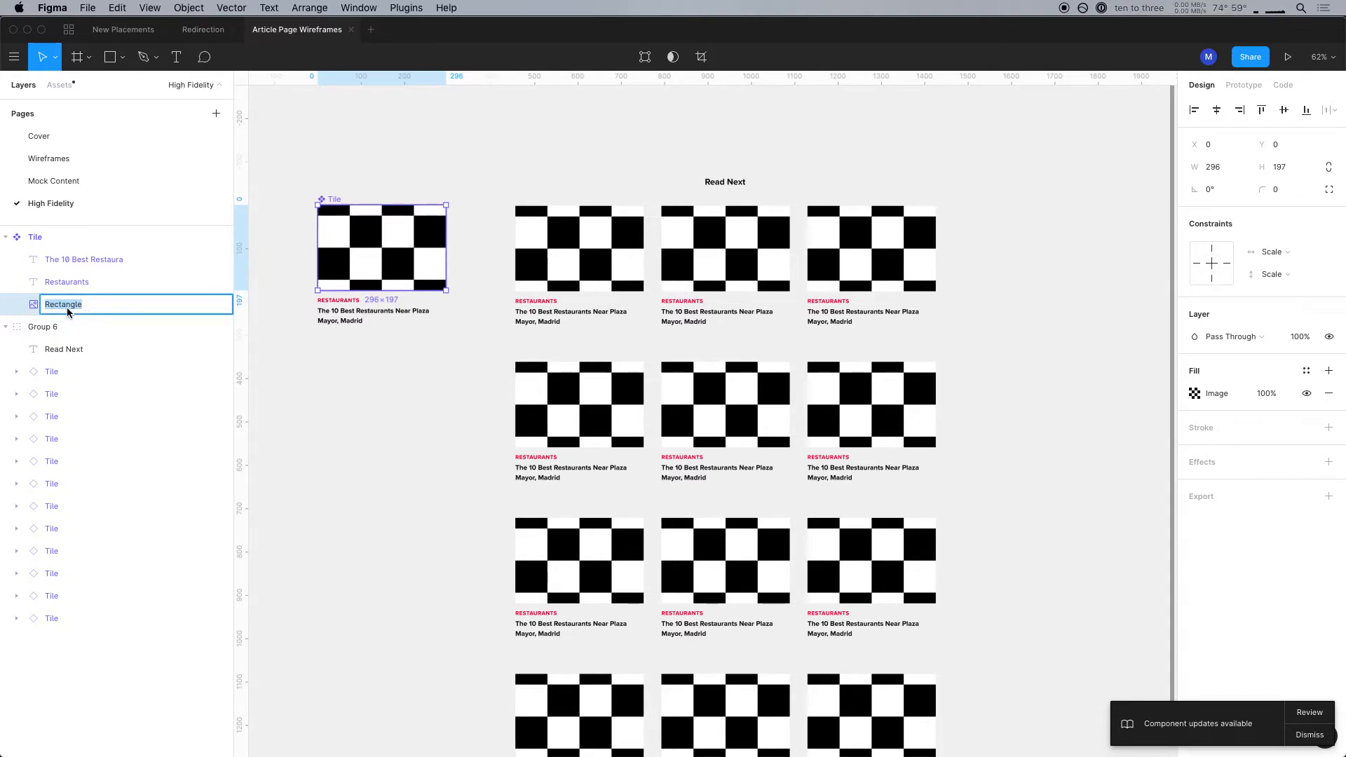
pyautogui.write('#Read Next Im')
pyautogui.press('Return')
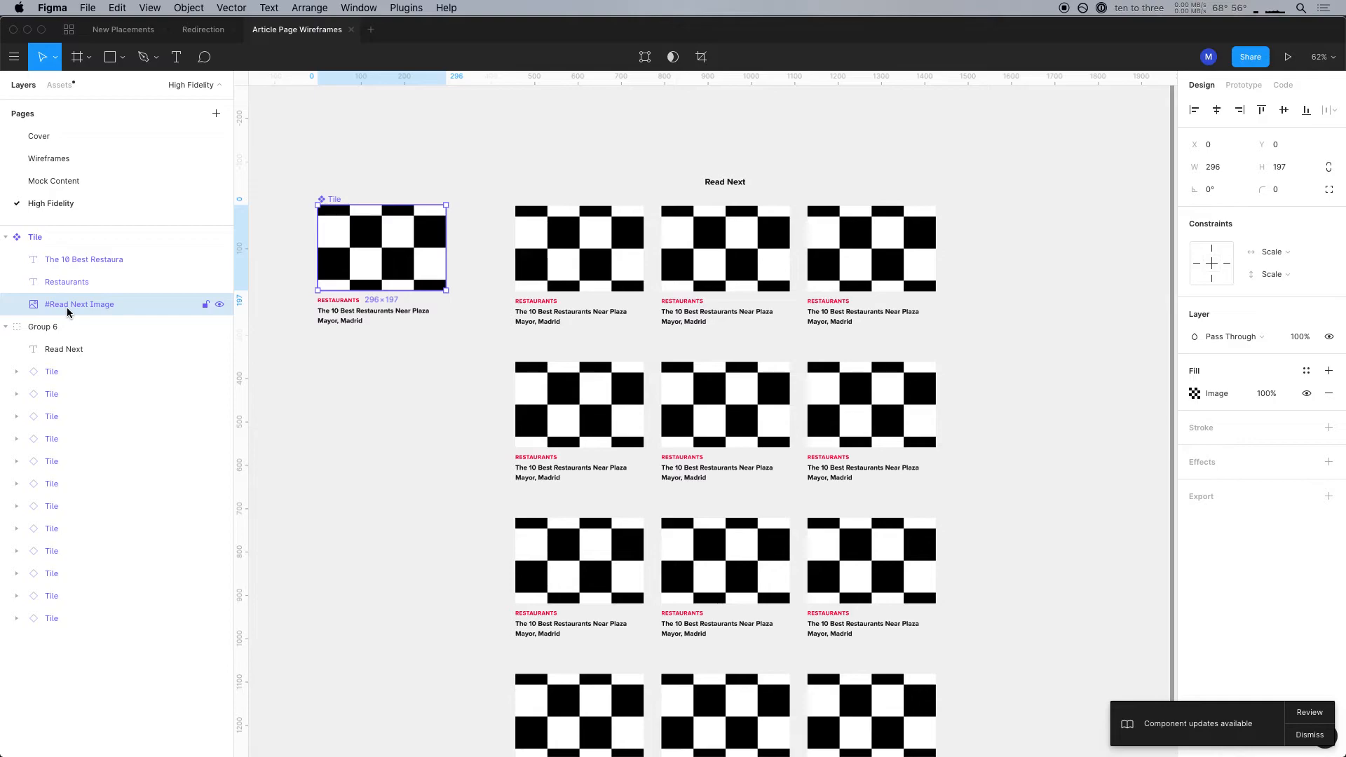
# Rename the Restaurants text layer in the main Tile component to "#Read Next Genre"
pyautogui.click(66, 283)
pyautogui.doubleClick(72, 290)
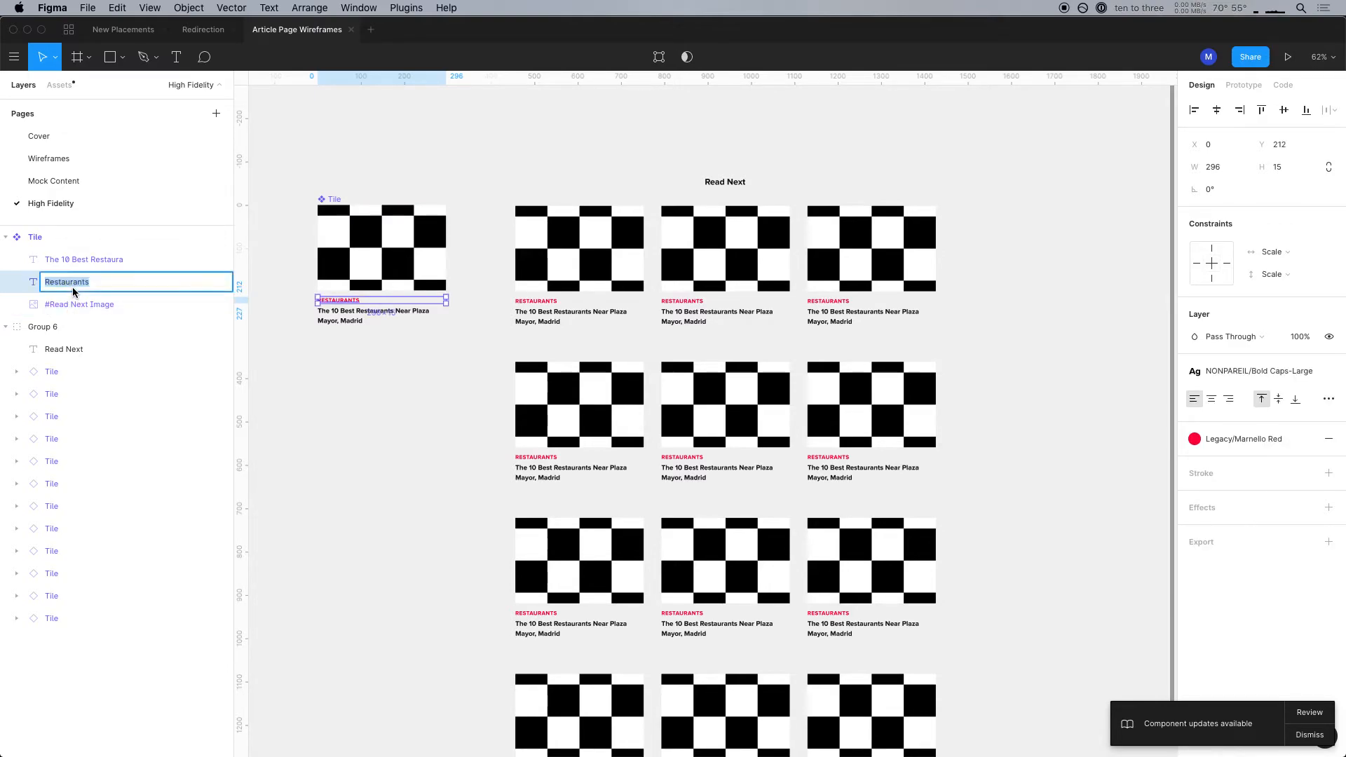
pyautogui.write('#Read Next Genre')
pyautogui.press('Return')
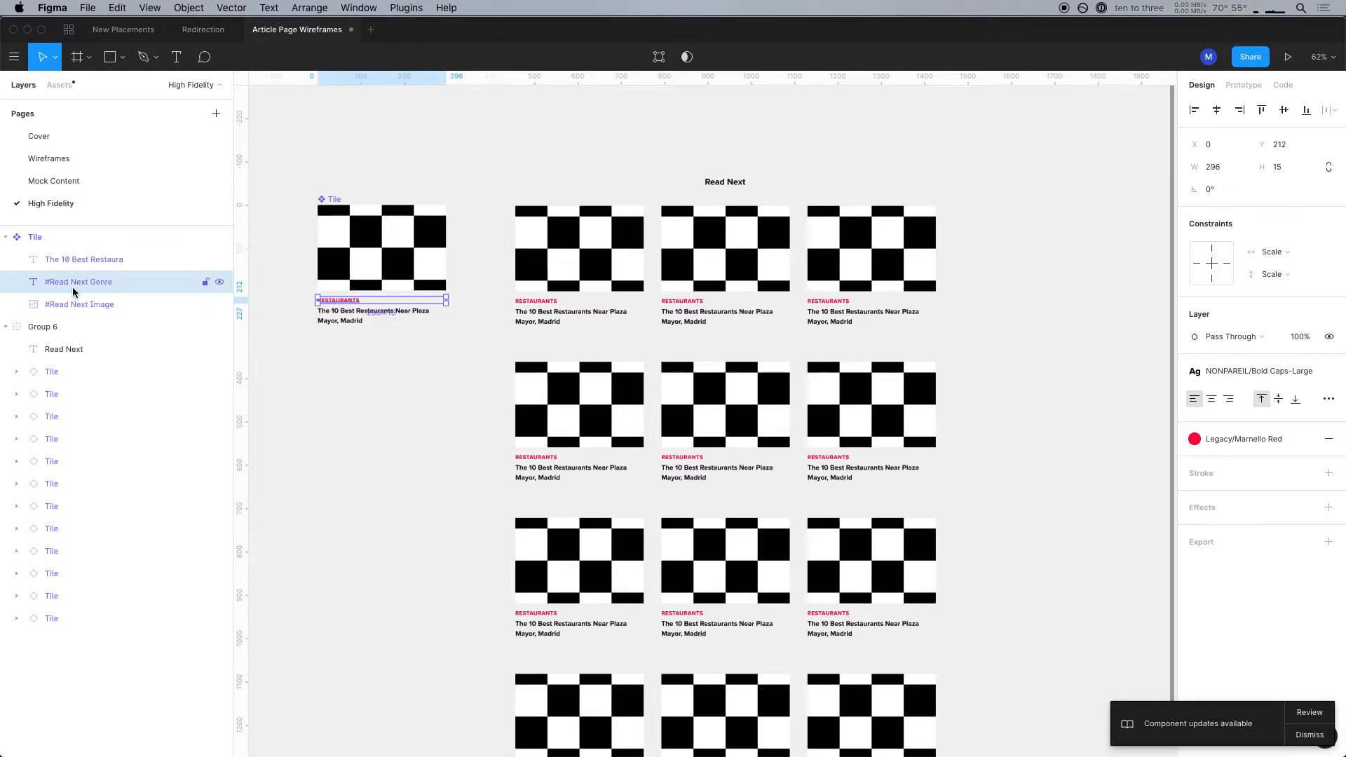
# Rename the title text layer in the main Tile component to "#Read Next Title"
pyautogui.click(80, 266)
pyautogui.doubleClick(80, 267)
pyautogui.write('#')
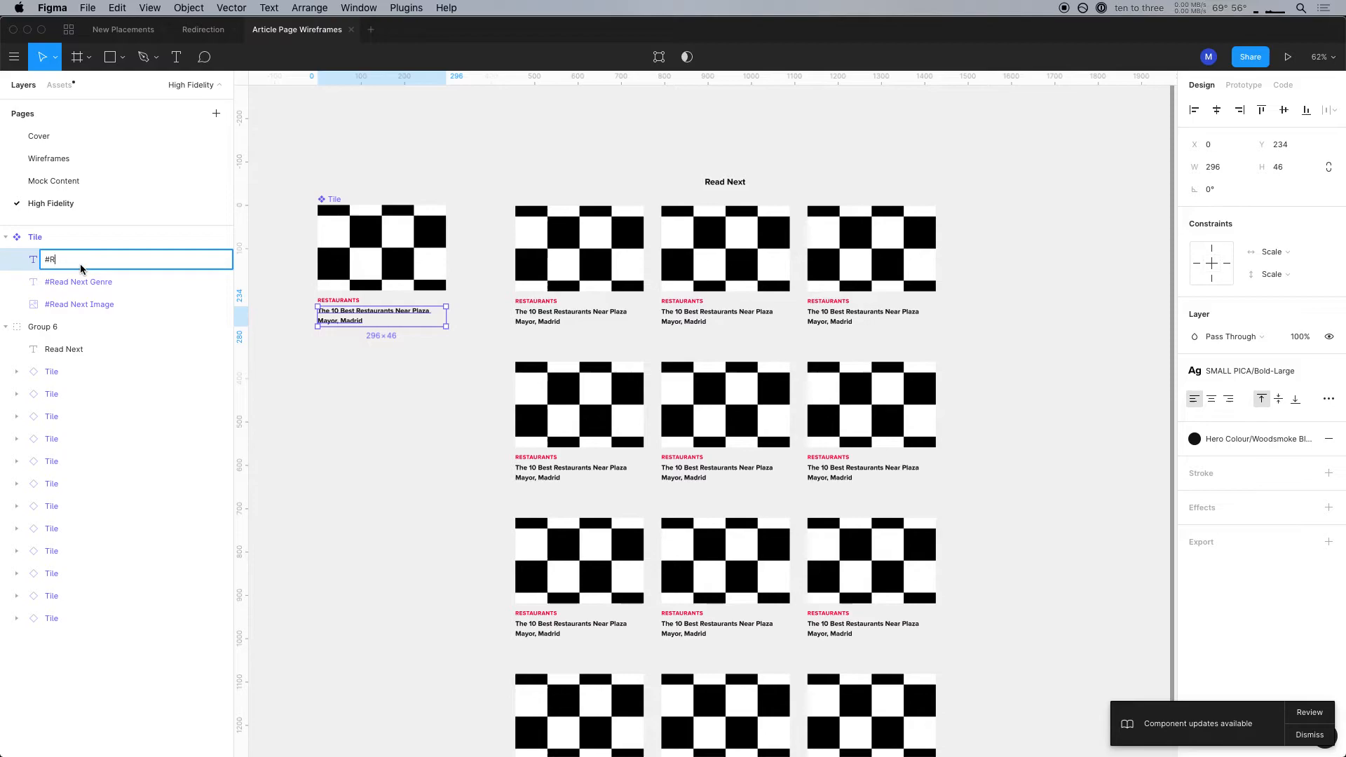
pyautogui.write('Read Next Title')
pyautogui.press('Return')
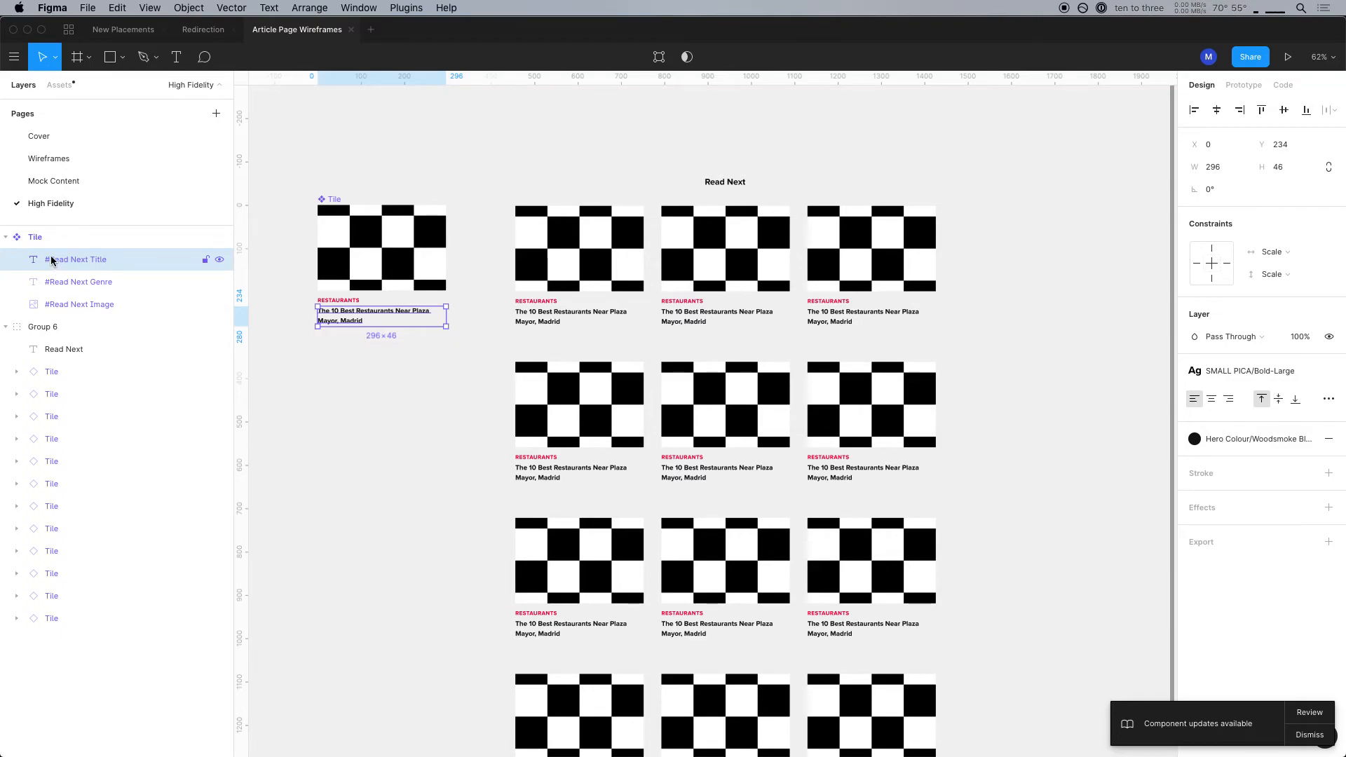
pyautogui.click(258, 393)
# Run the Google Sheets Sync plugin with the copied spreadsheet link, limited to the current page, and fetch and sync the tile content
pyautogui.click(391, 237)
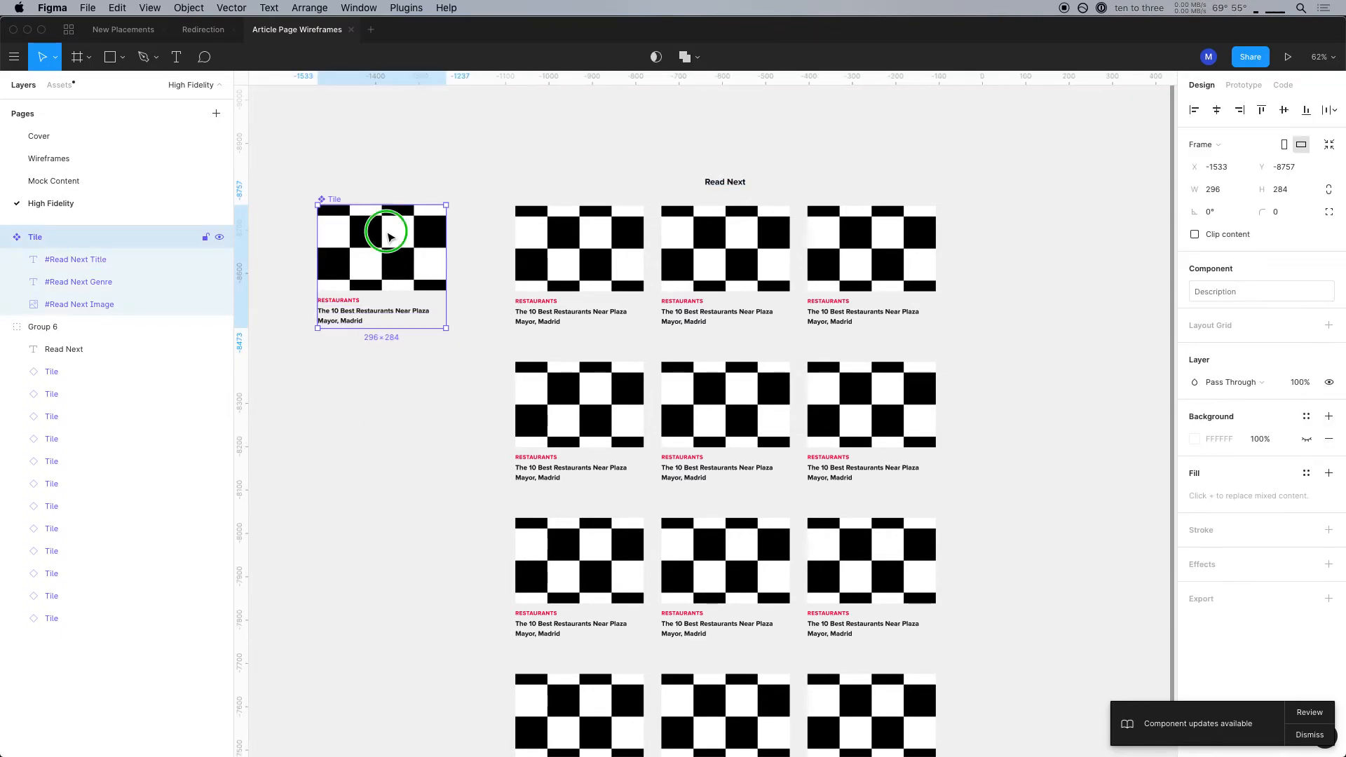
pyautogui.rightClick(390, 237)
pyautogui.moveTo(475, 481)
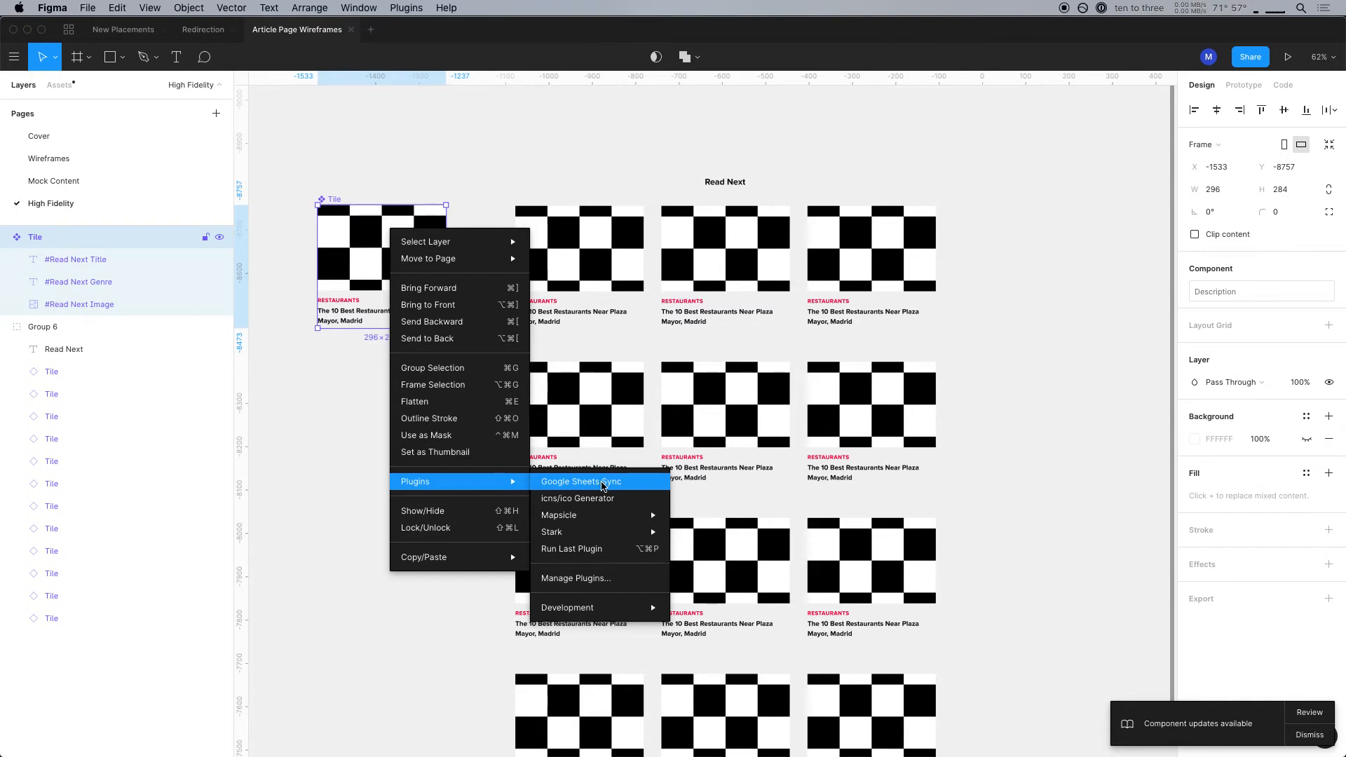
pyautogui.click(602, 482)
pyautogui.doubleClick(747, 397)
pyautogui.press('super+a')
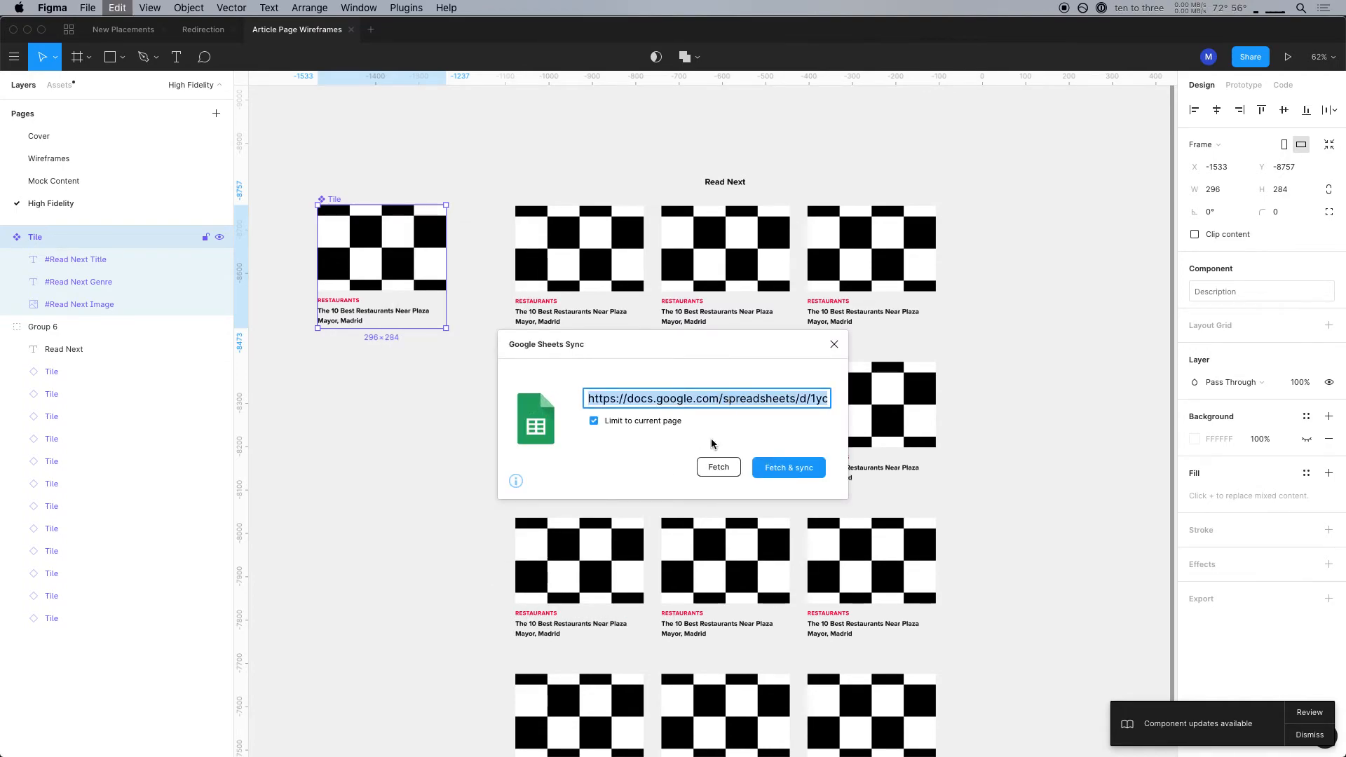
pyautogui.press('super+v')
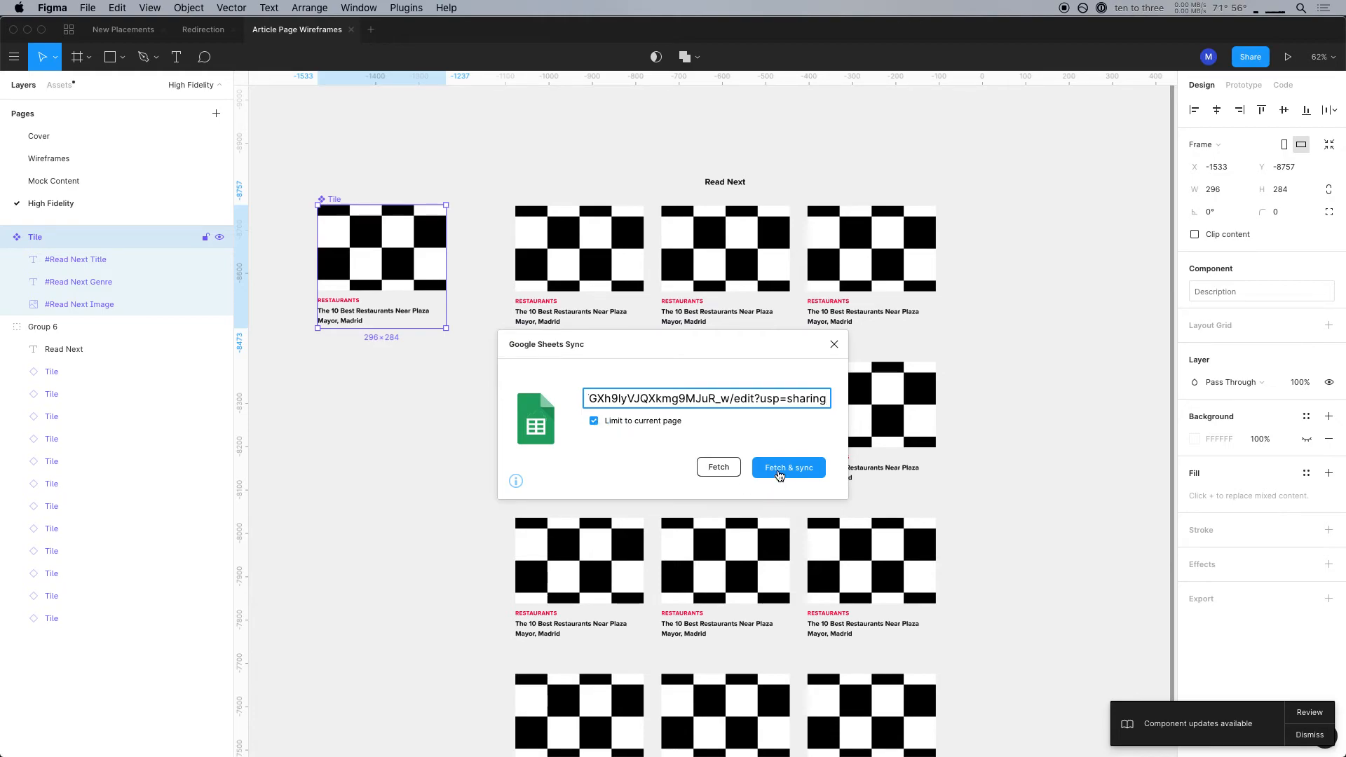
pyautogui.click(780, 469)
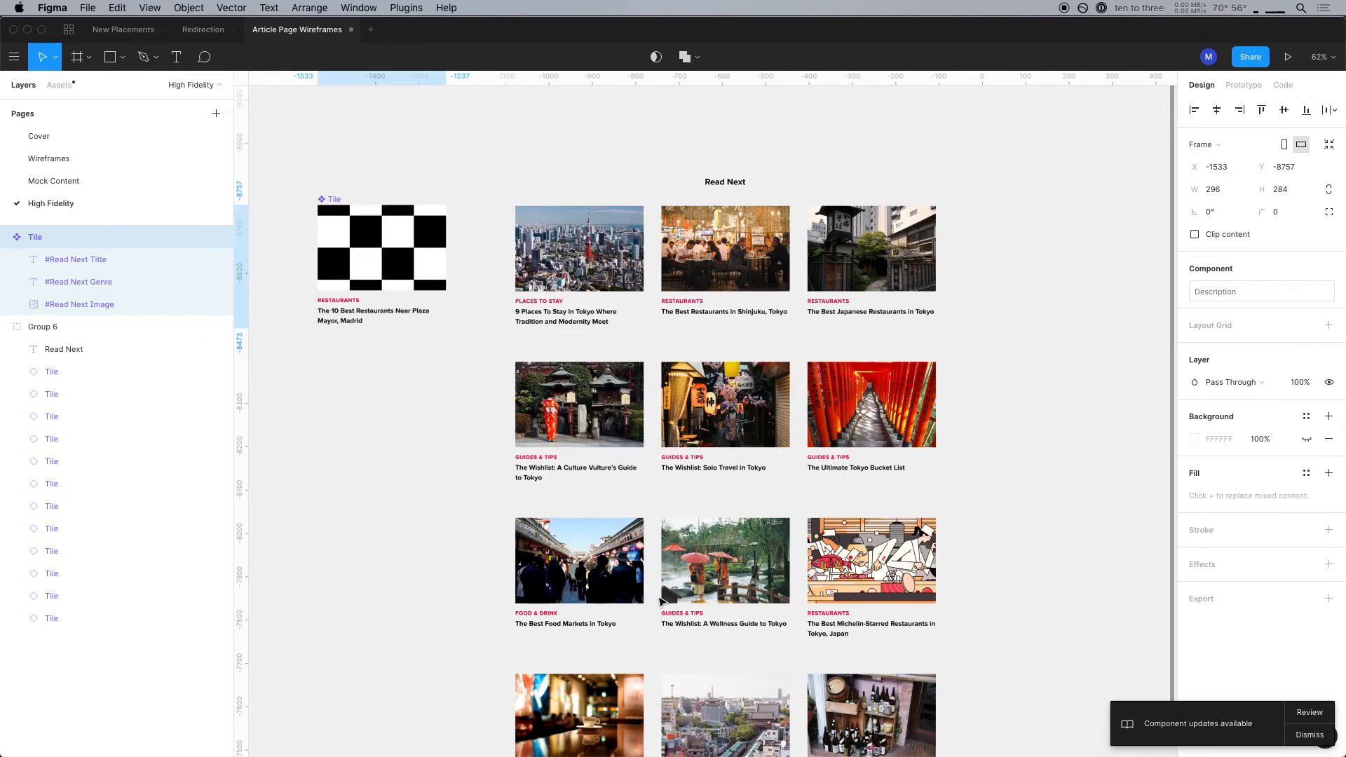
pyautogui.click(474, 381)
pyautogui.moveTo(436, 465); pyautogui.dragTo(382, 415)
pyautogui.click(549, 251)
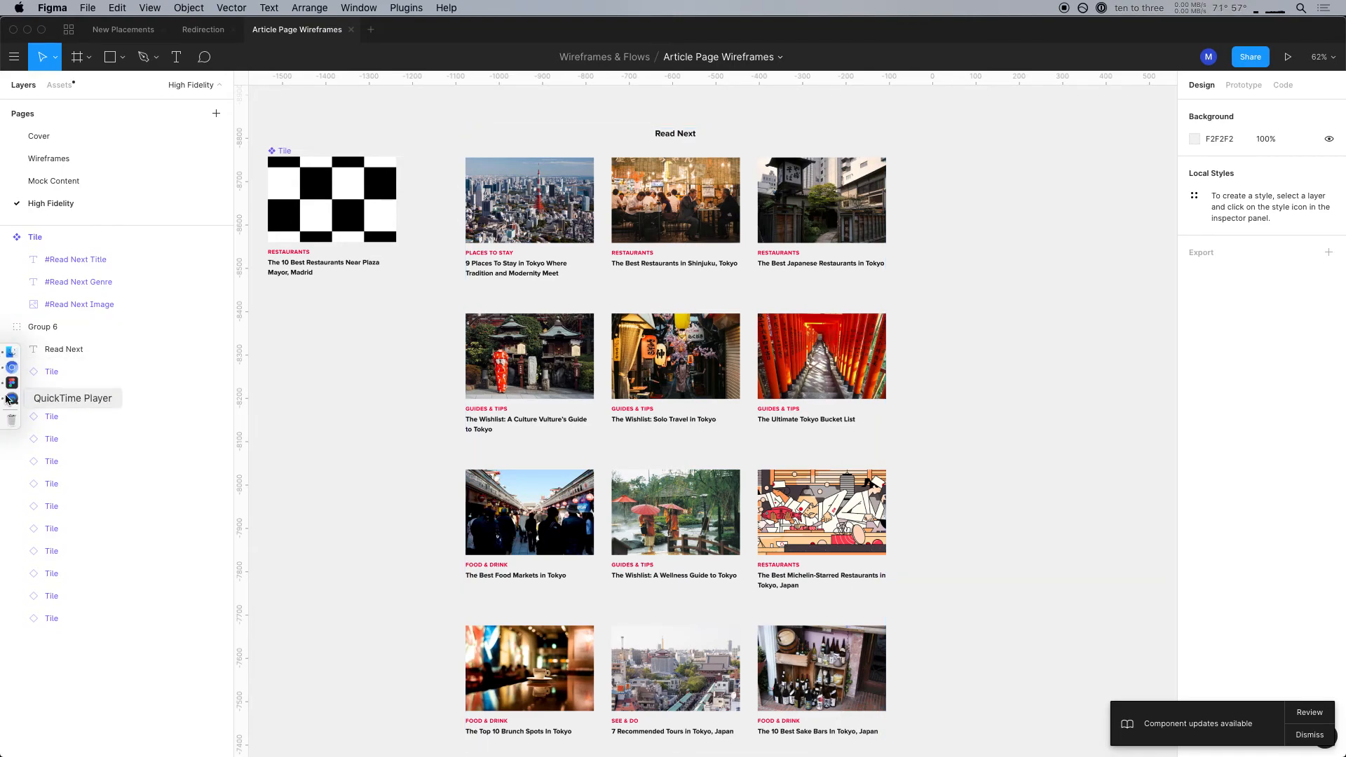
# Switch to the Culture Trip article in Chromium and narrow its window to sit beside the Read Next tiles in Figma
pyautogui.click(12, 368)
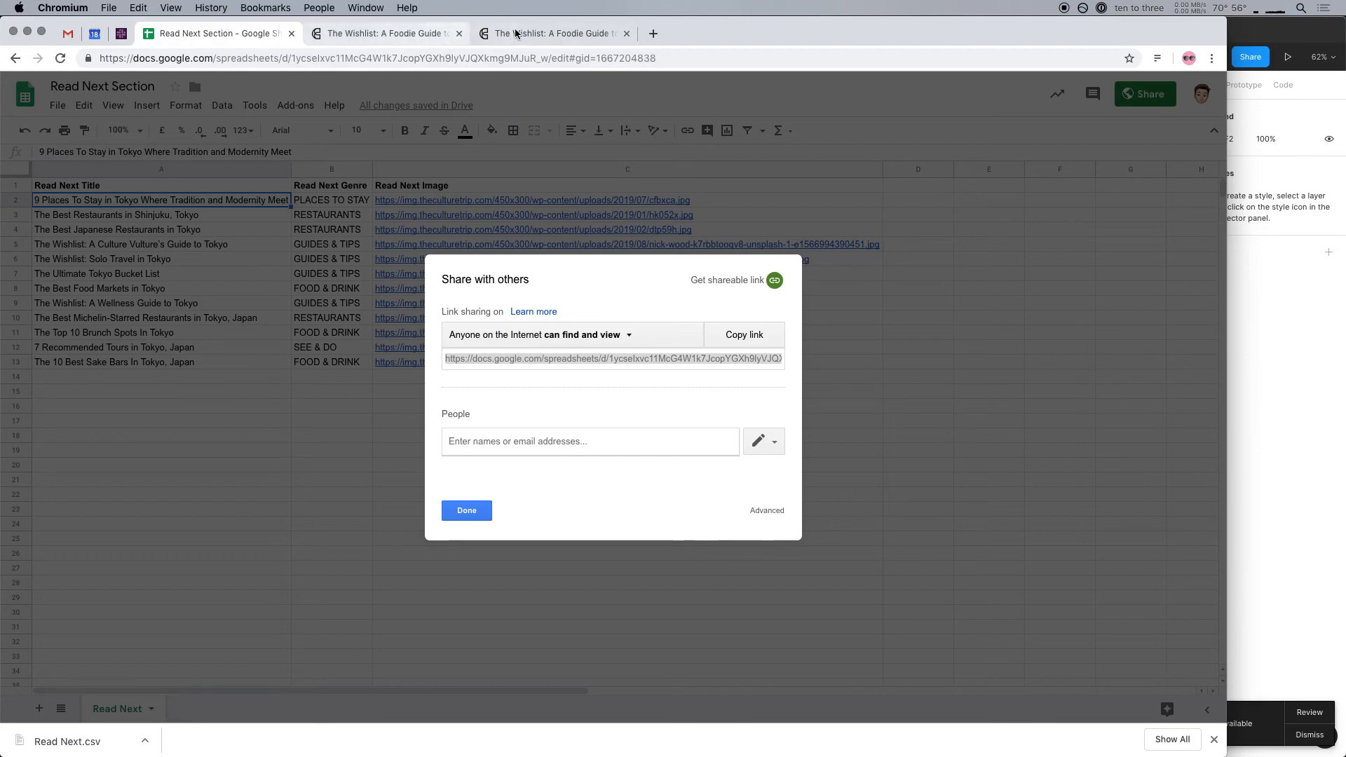
pyautogui.click(554, 33)
pyautogui.scroll(-1, 976, 322)
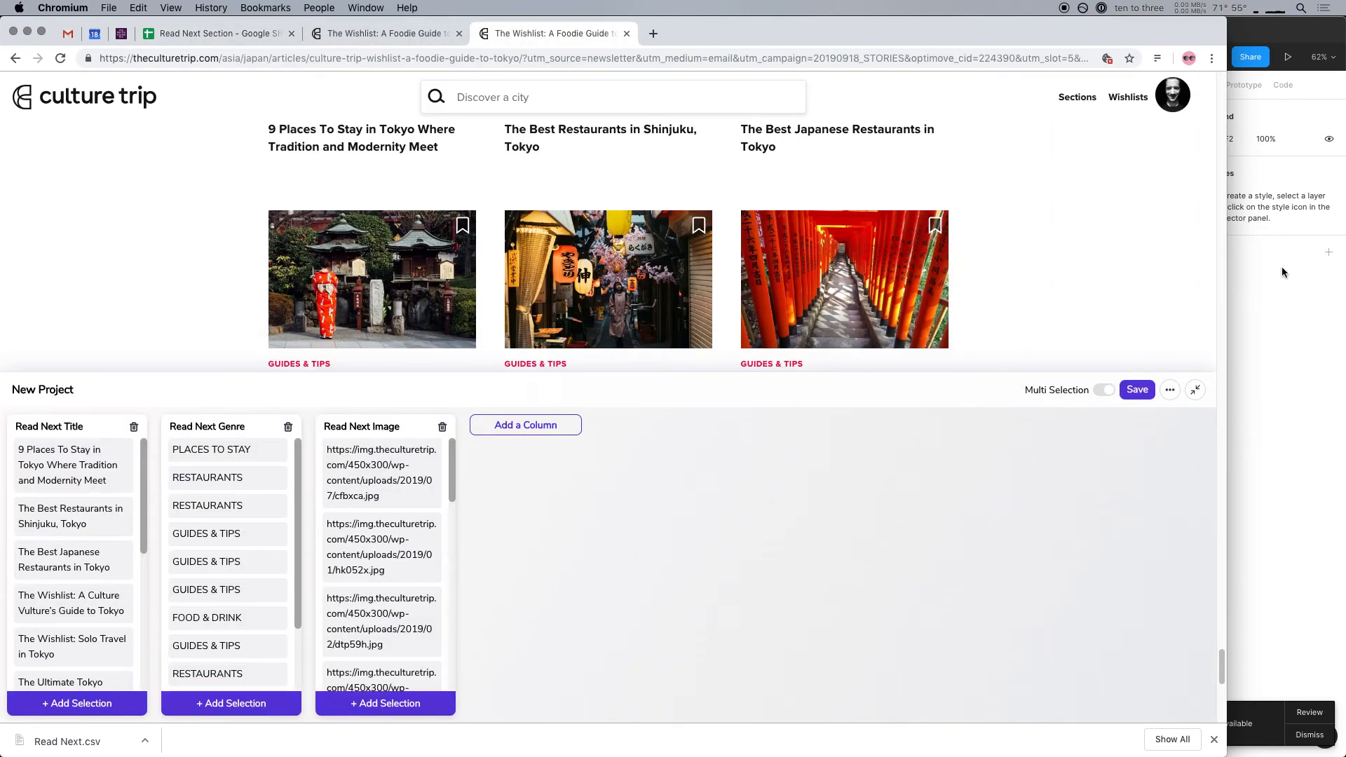
pyautogui.moveTo(1225, 293); pyautogui.dragTo(729, 308)
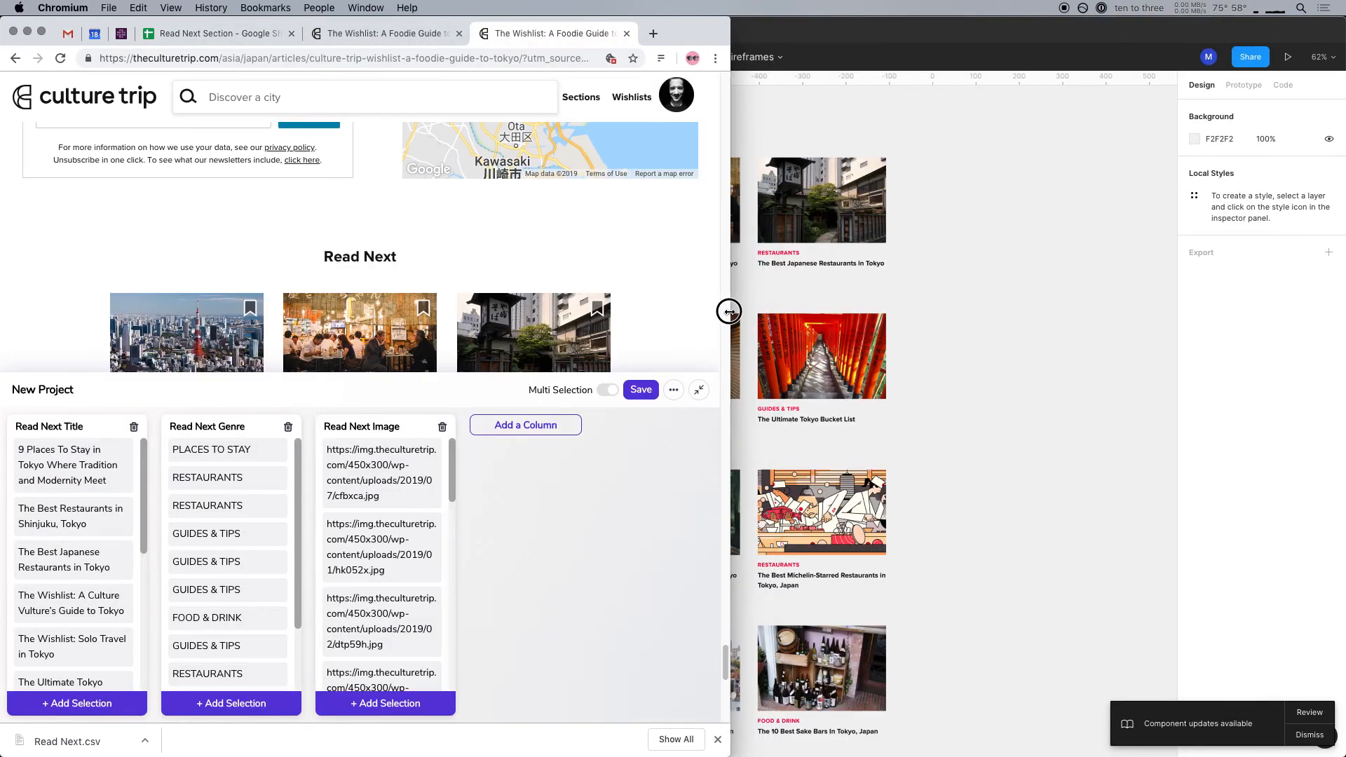
pyautogui.click(919, 257)
pyautogui.moveTo(534, 423); pyautogui.dragTo(786, 407)
# Compare all the Read Next rows on the Culture Trip page with the synced tiles, ending back in Figma
pyautogui.press('super+Tab')
pyautogui.scroll(-5, 407, 312)
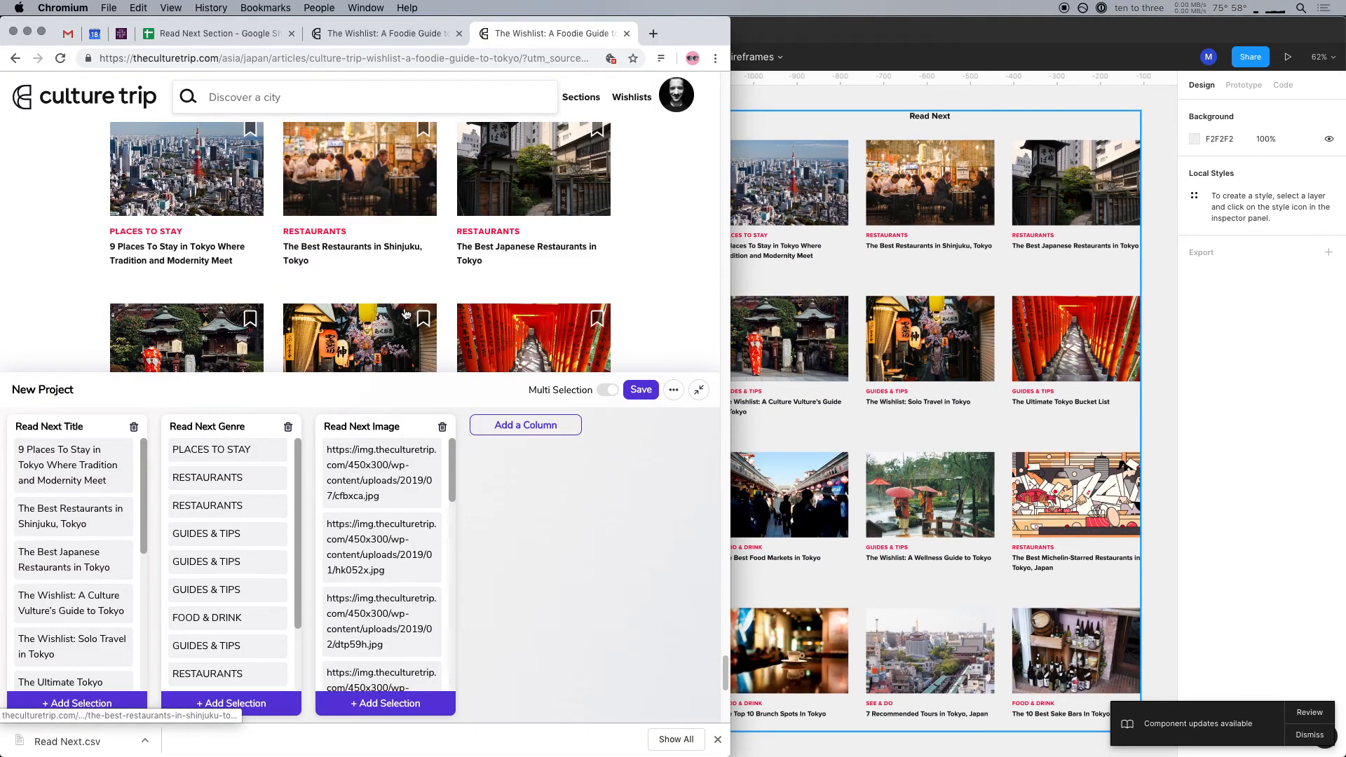
pyautogui.scroll(-3, 339, 302)
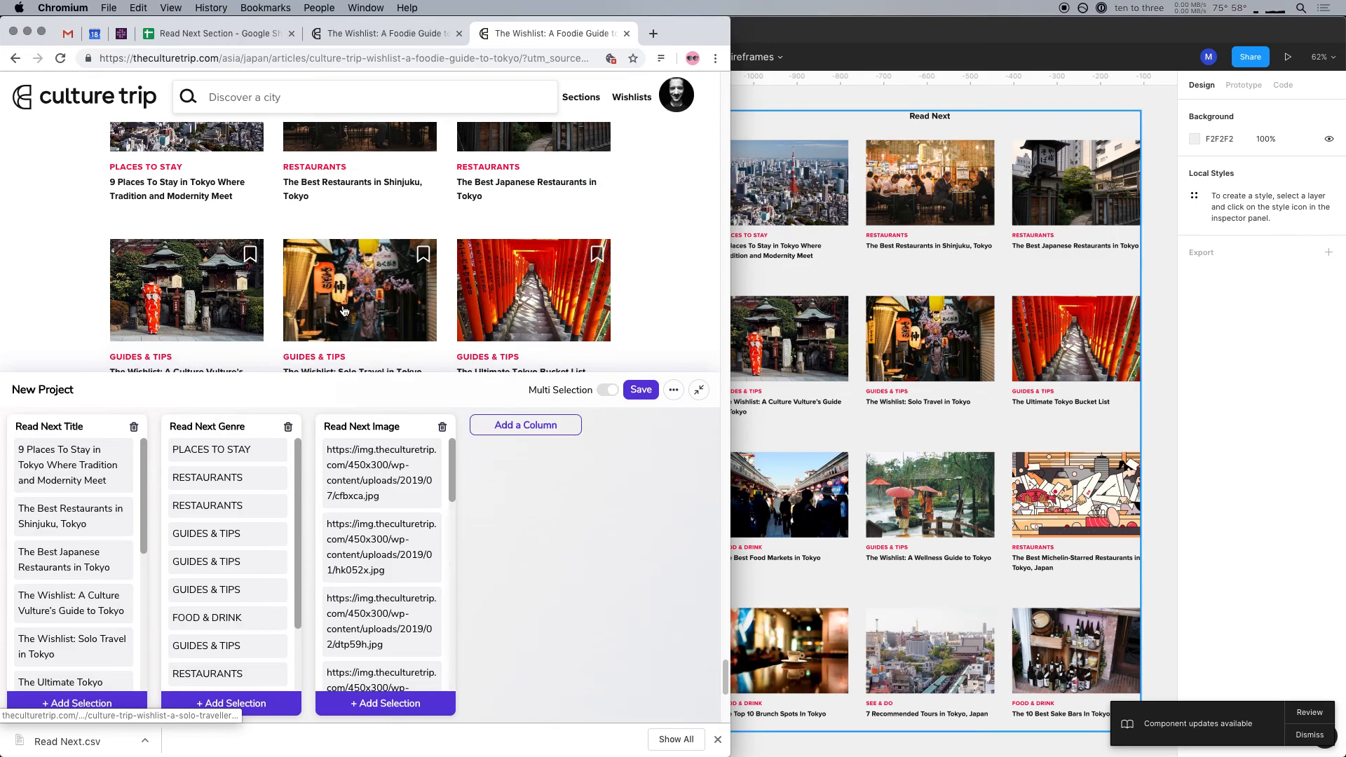
pyautogui.scroll(-10, 280, 277)
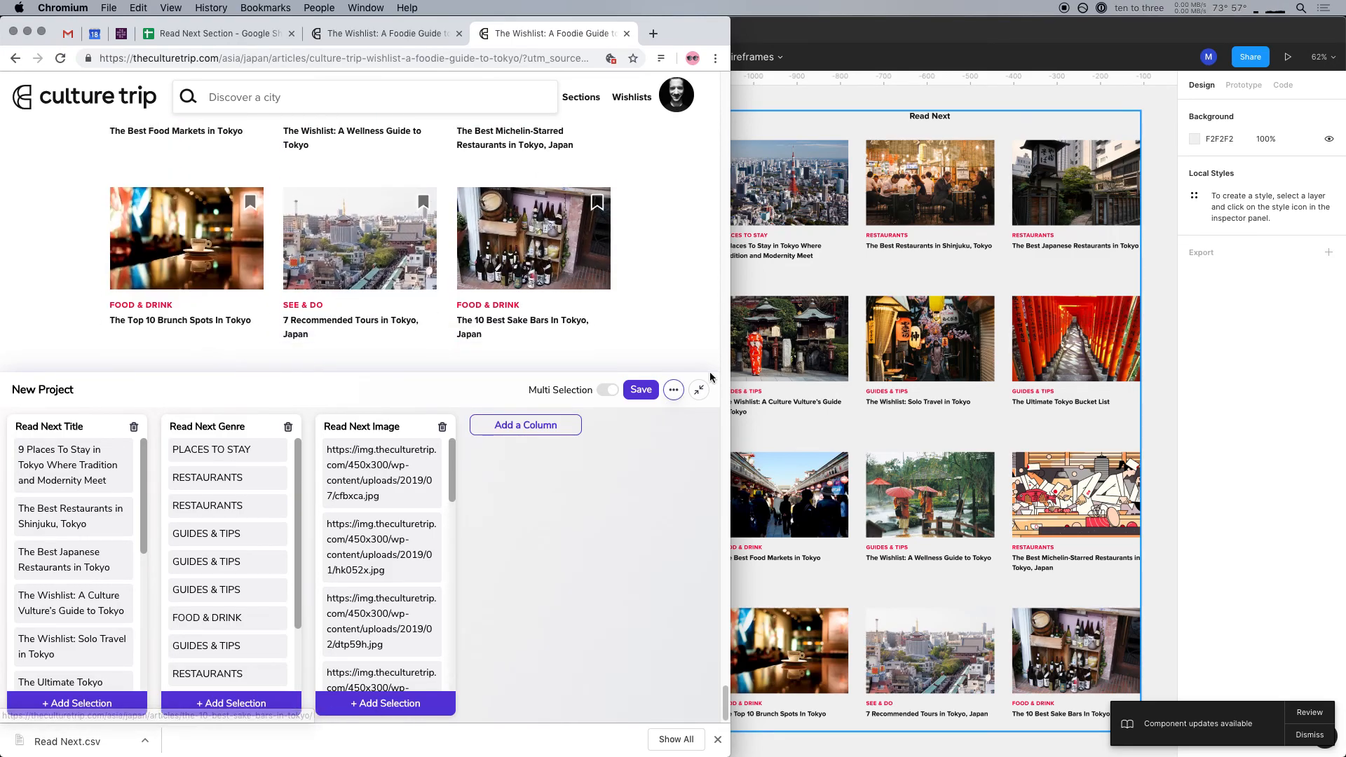
pyautogui.click(1033, 267)
pyautogui.moveTo(562, 393); pyautogui.dragTo(339, 443)
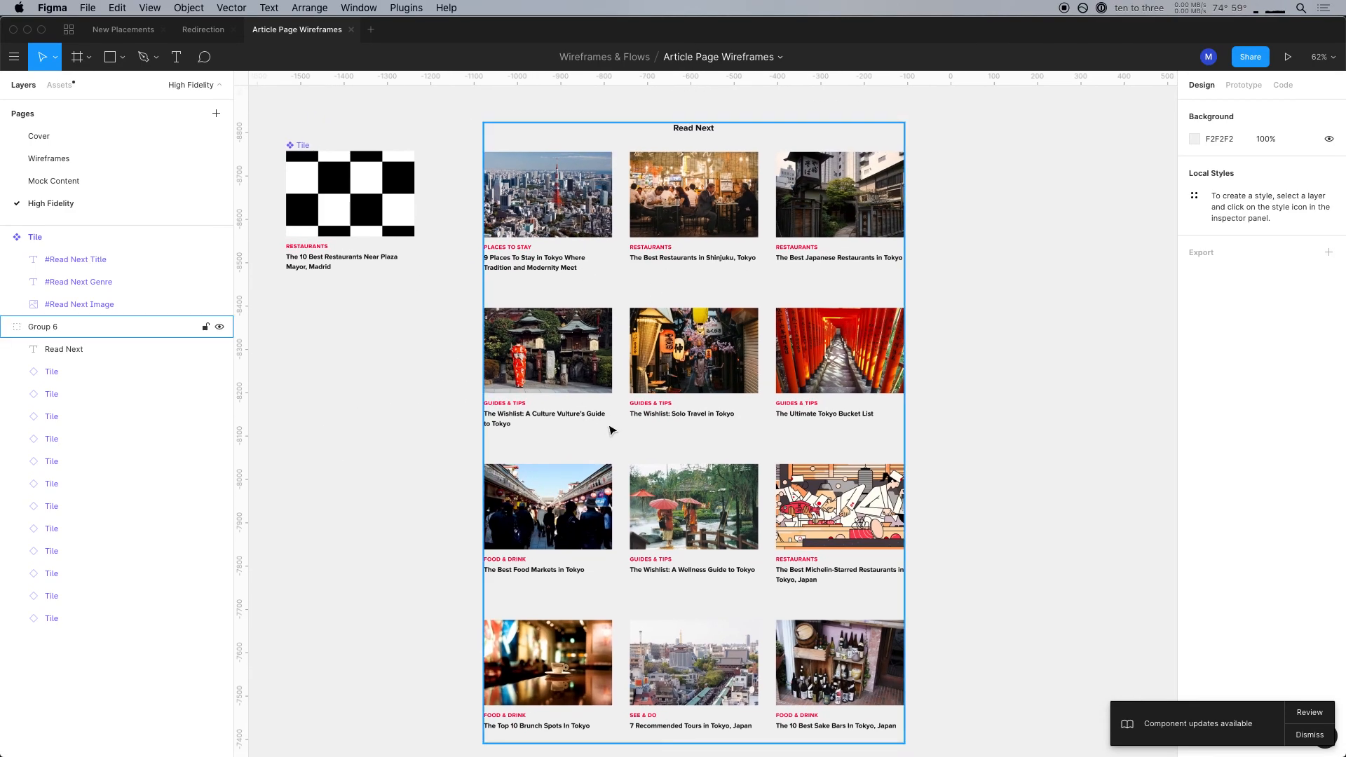